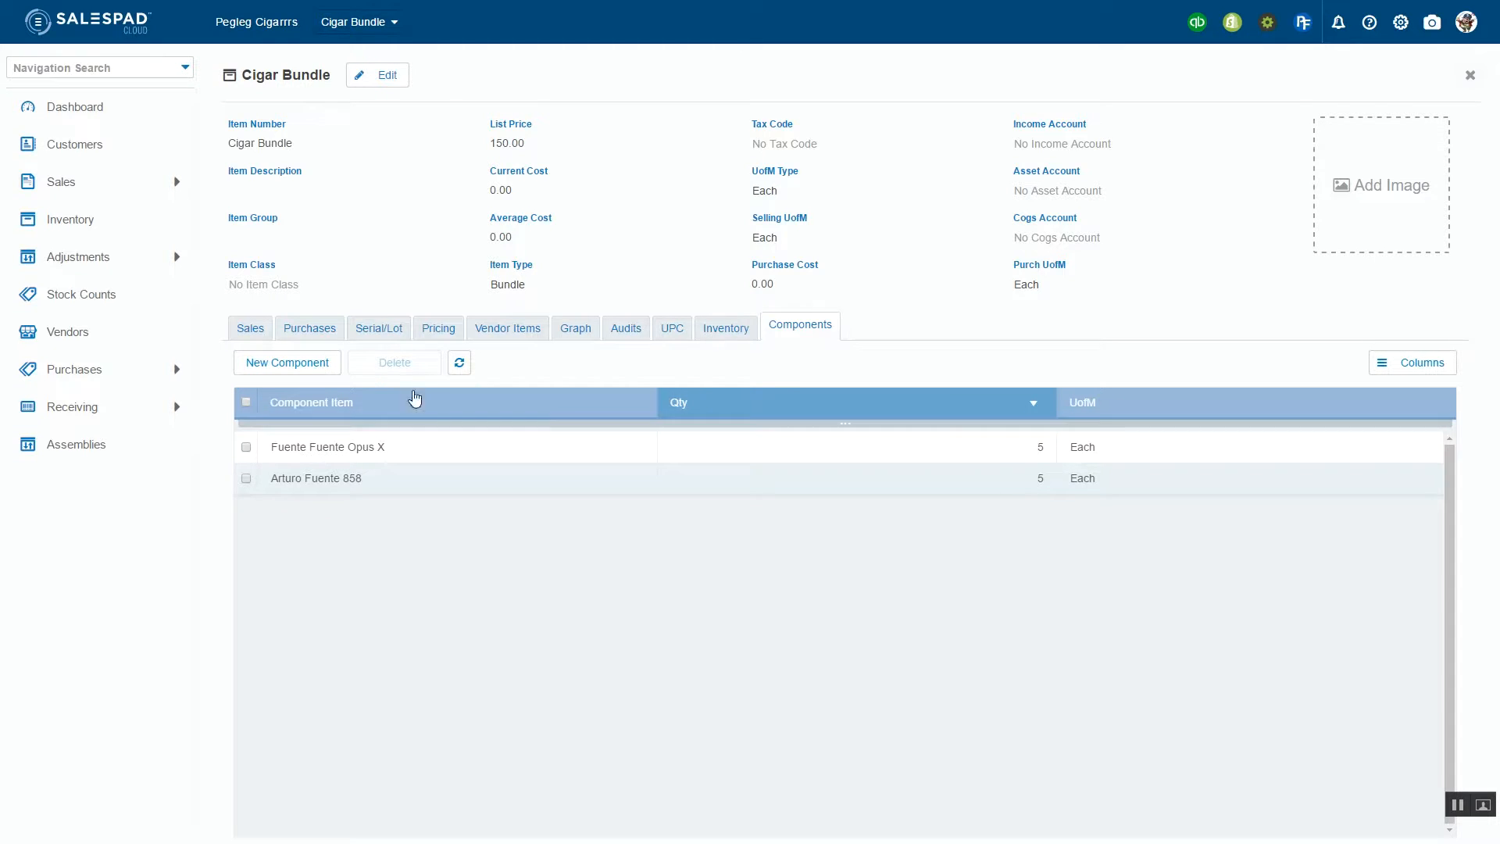
# Open the 5 Stick Sample Pack inventory item and view its component items.
pyautogui.click(99, 227)
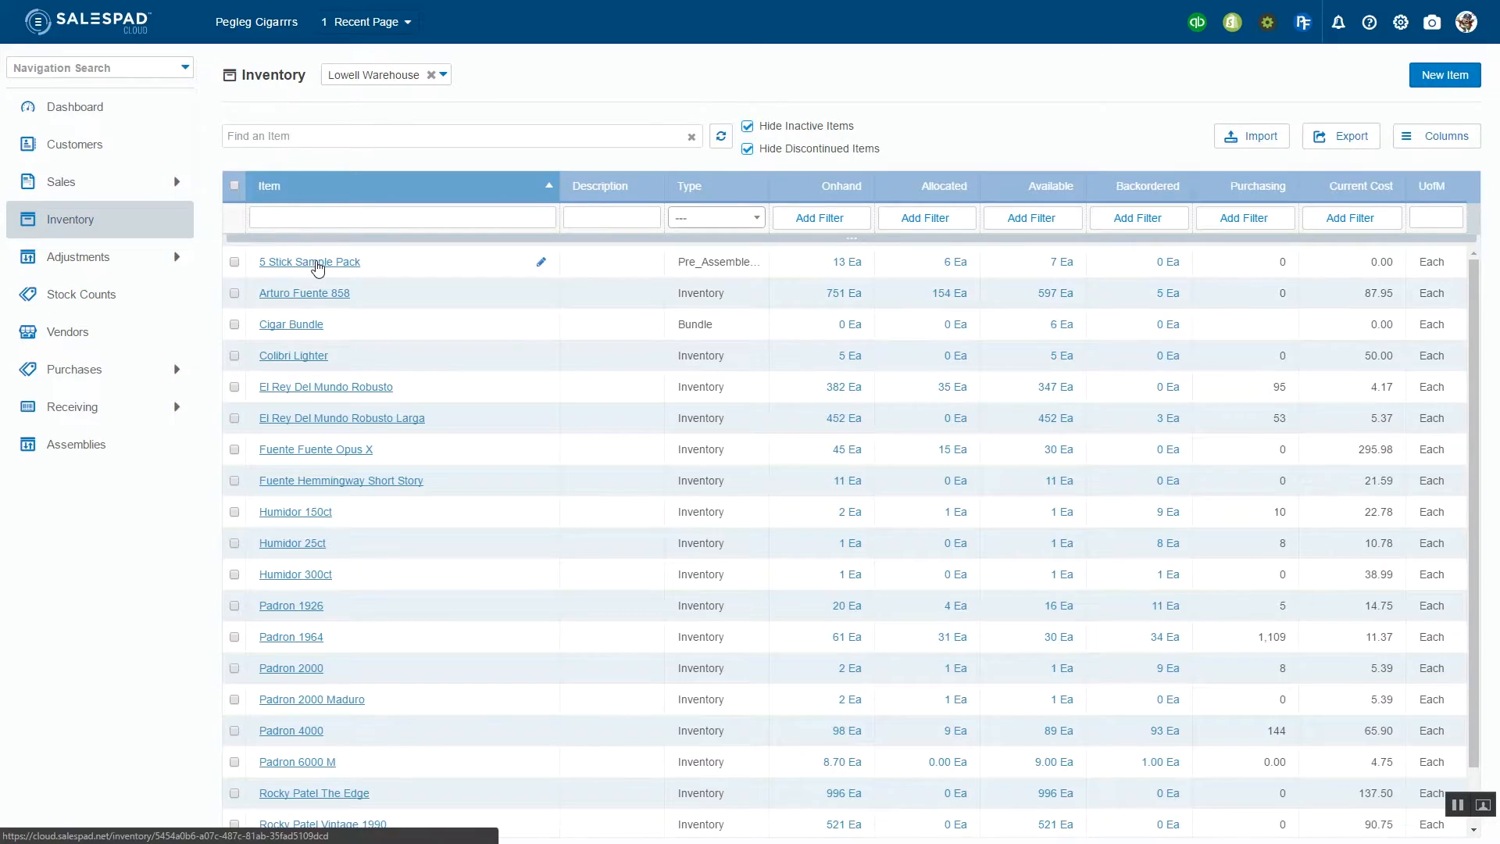
pyautogui.click(315, 263)
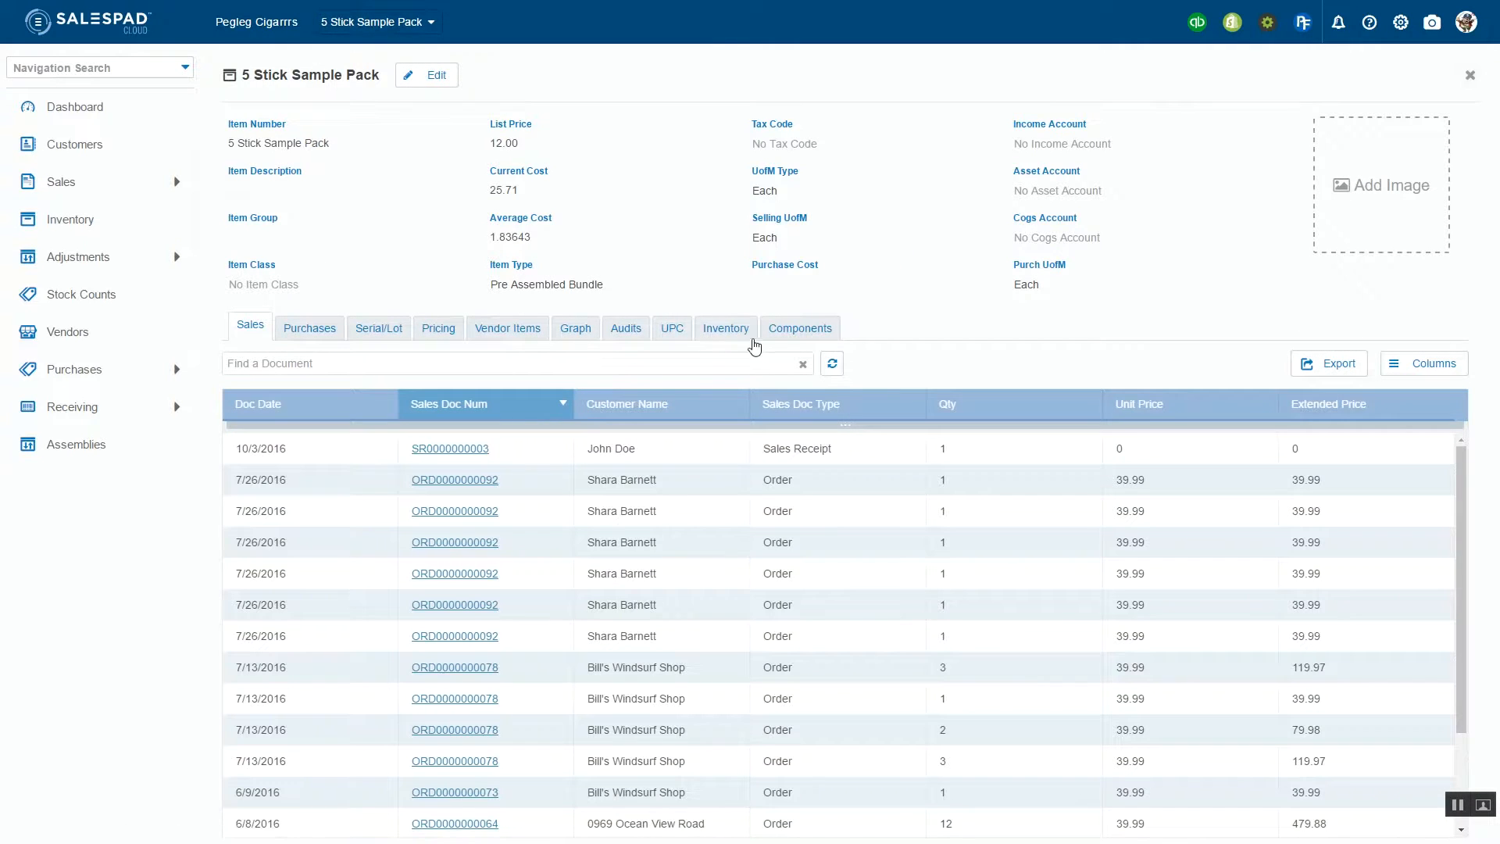
pyautogui.click(793, 334)
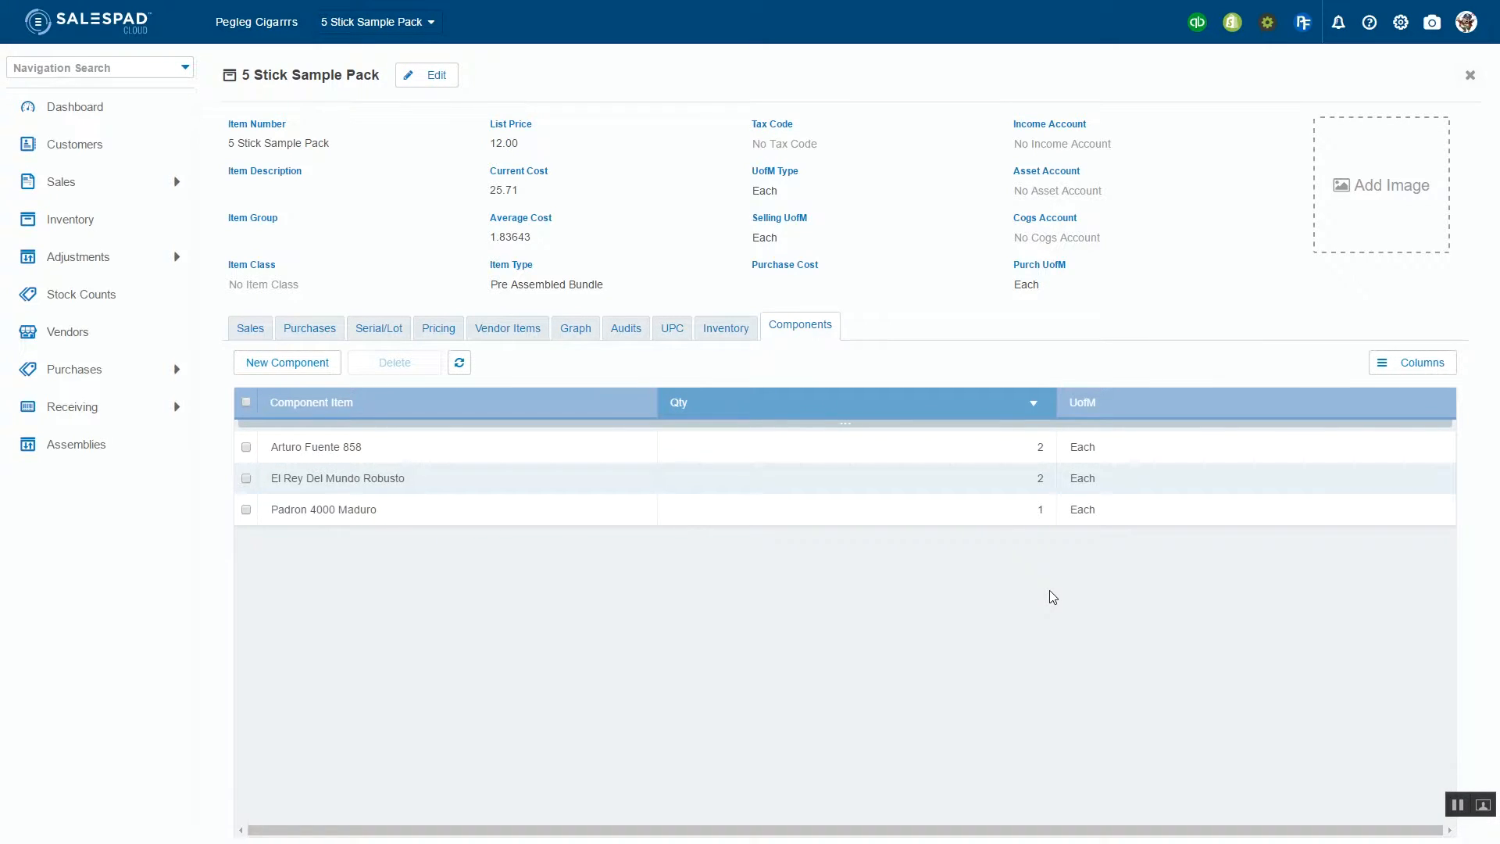
# Open the 5 Stick Sample Pack assembly transaction created 9/12/2016, review its line items and close it.
pyautogui.click(43, 447)
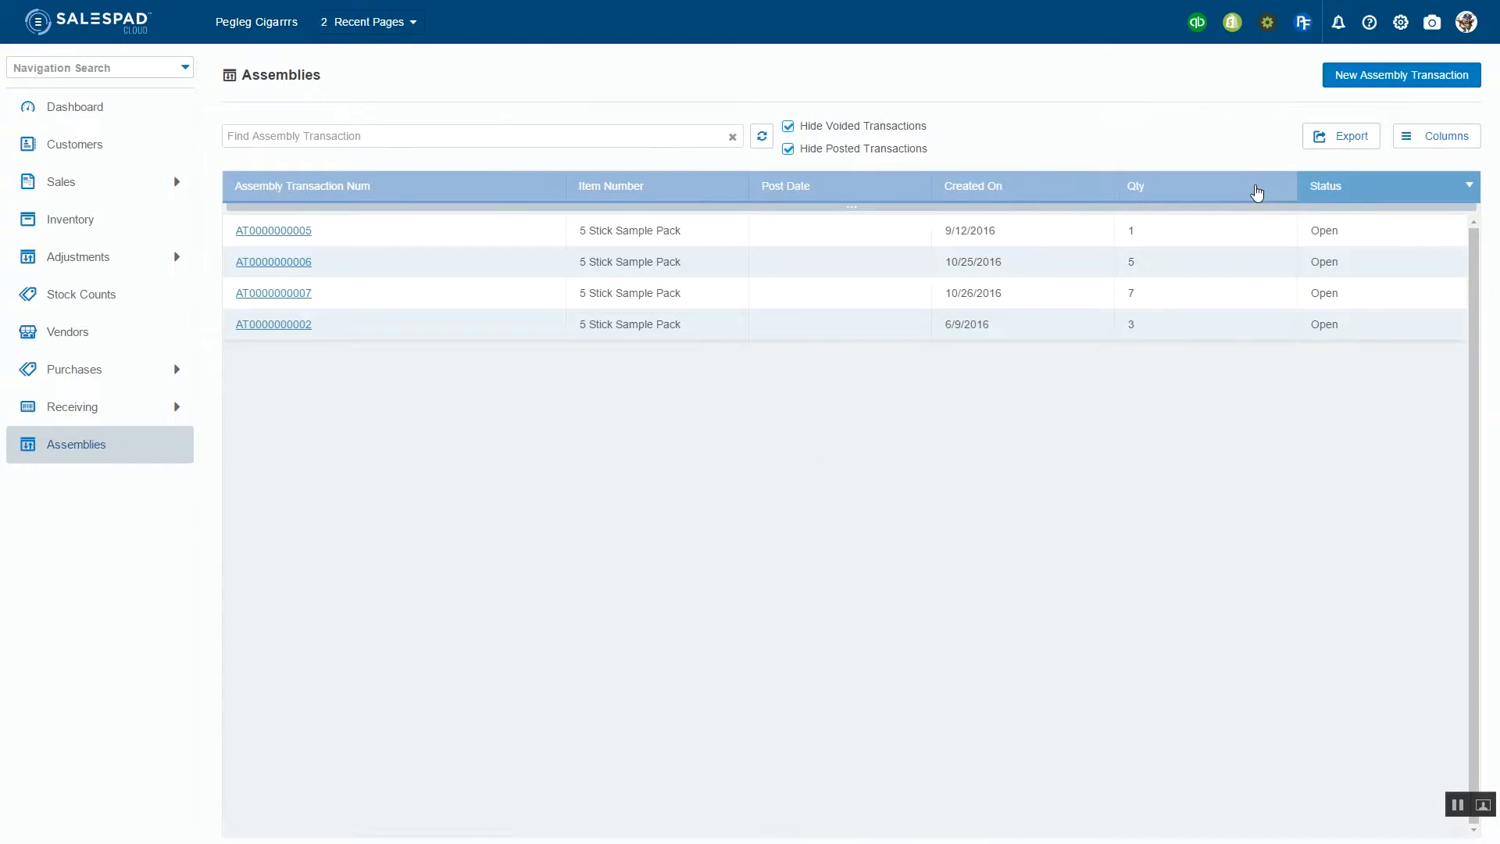
pyautogui.click(272, 232)
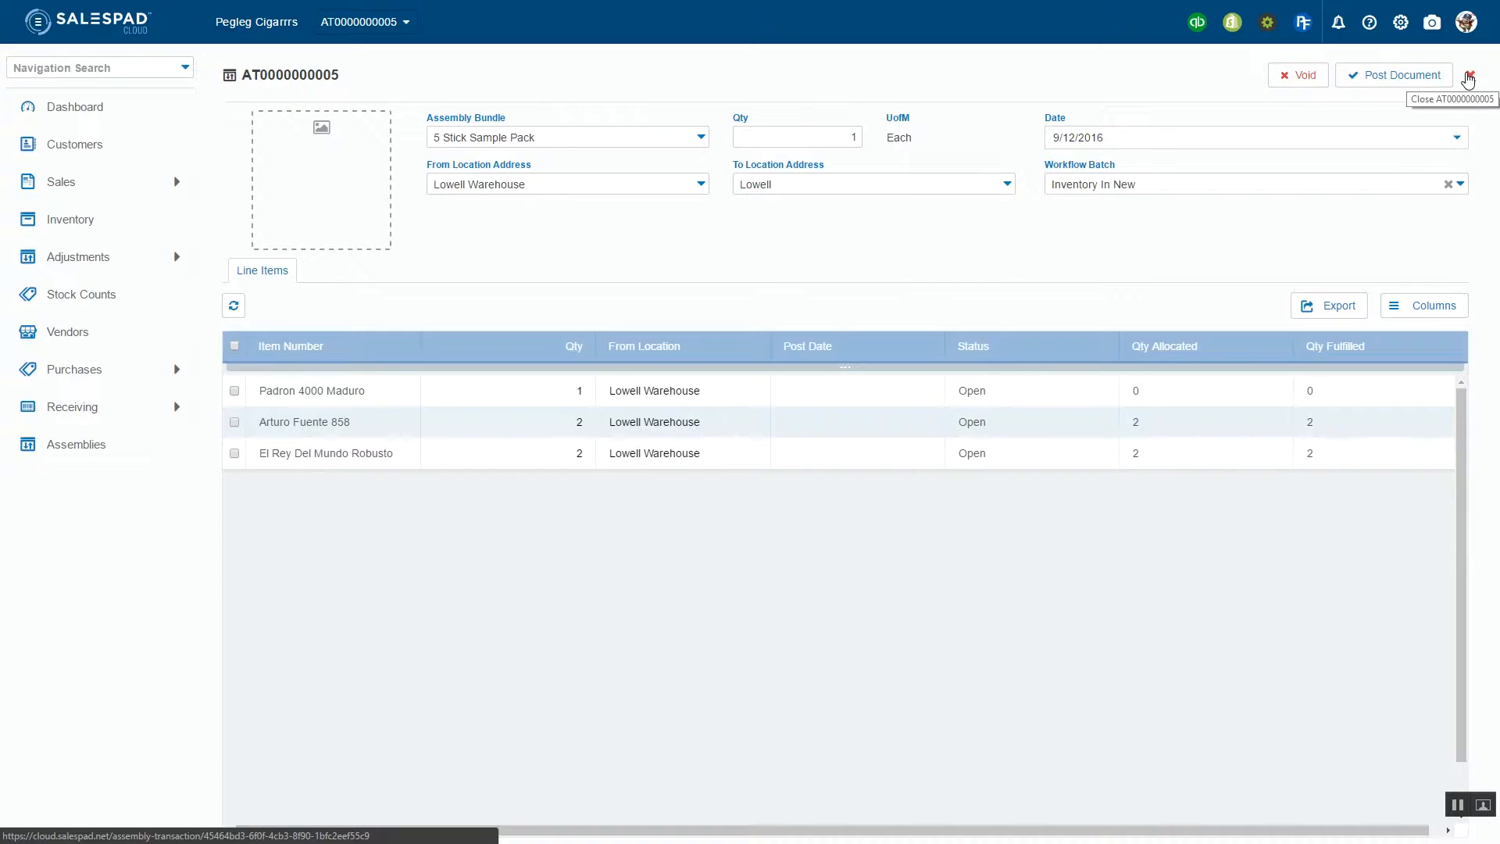
pyautogui.click(1469, 77)
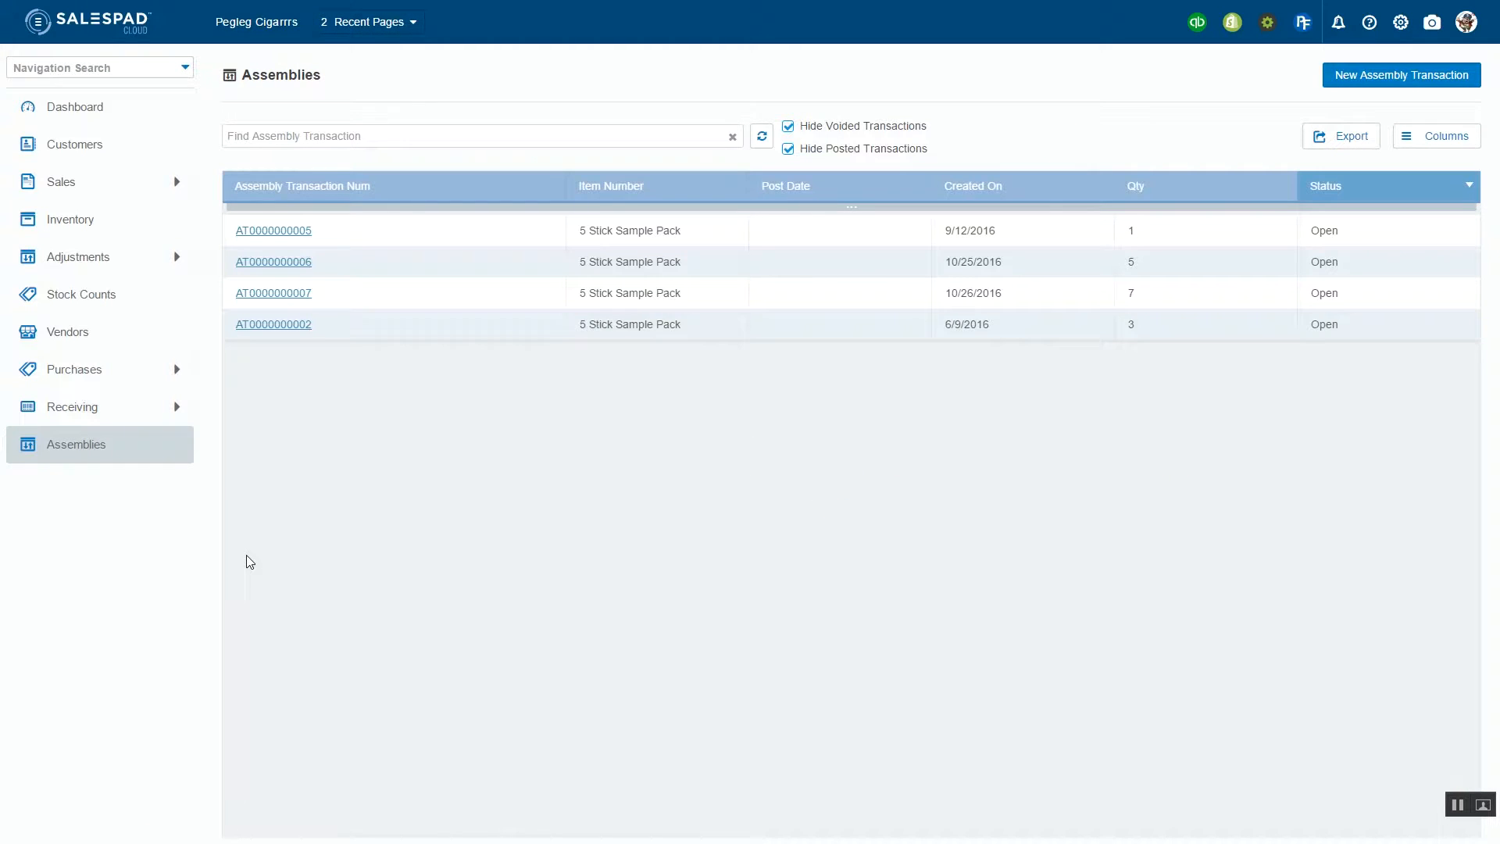
# Open the UofM Type setup and view the details of the Each unit within the Each type.
pyautogui.click(88, 229)
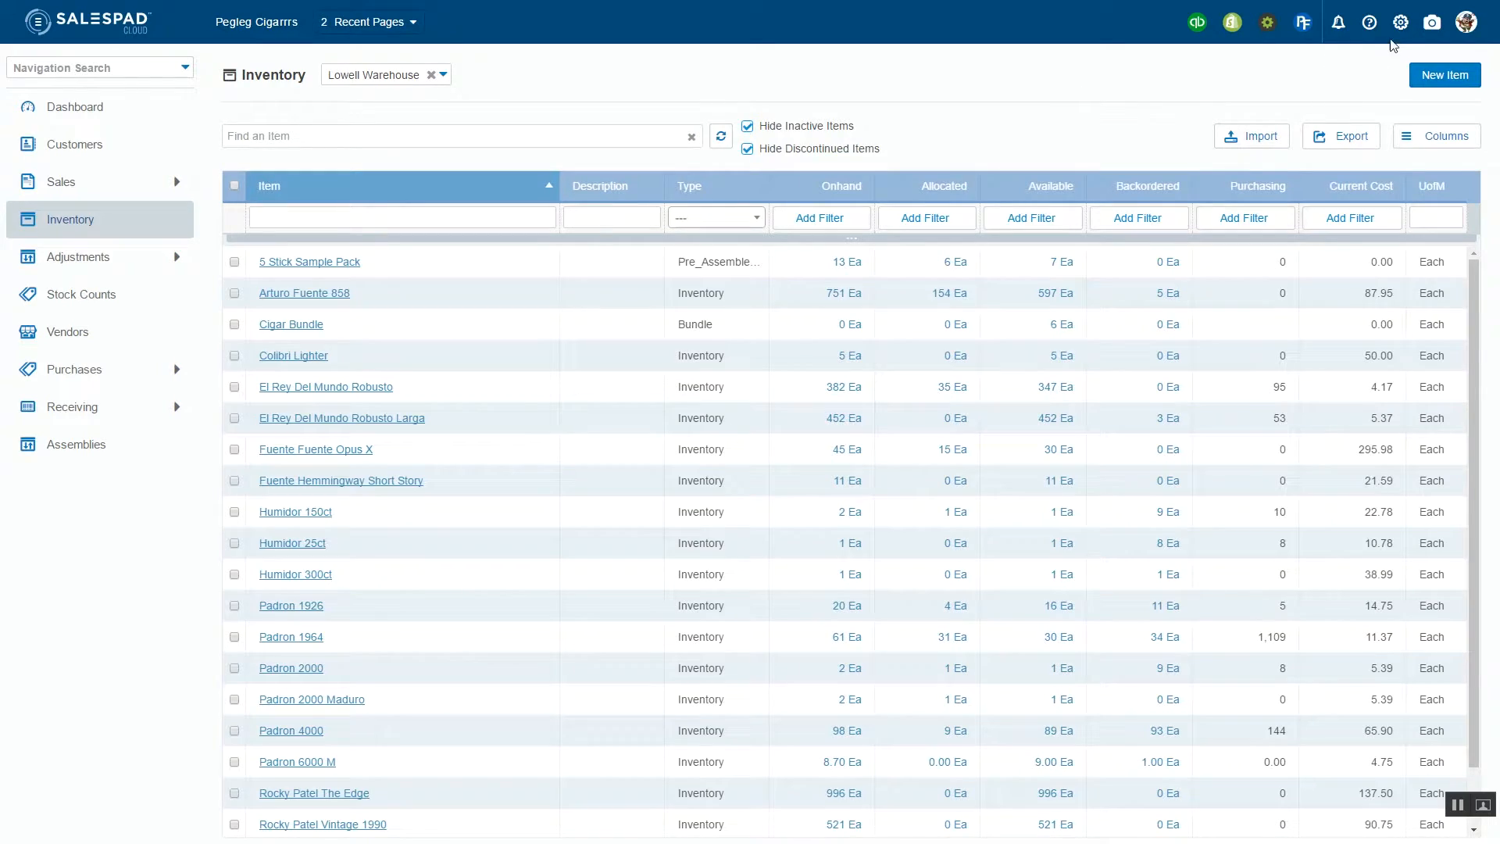
pyautogui.click(1398, 35)
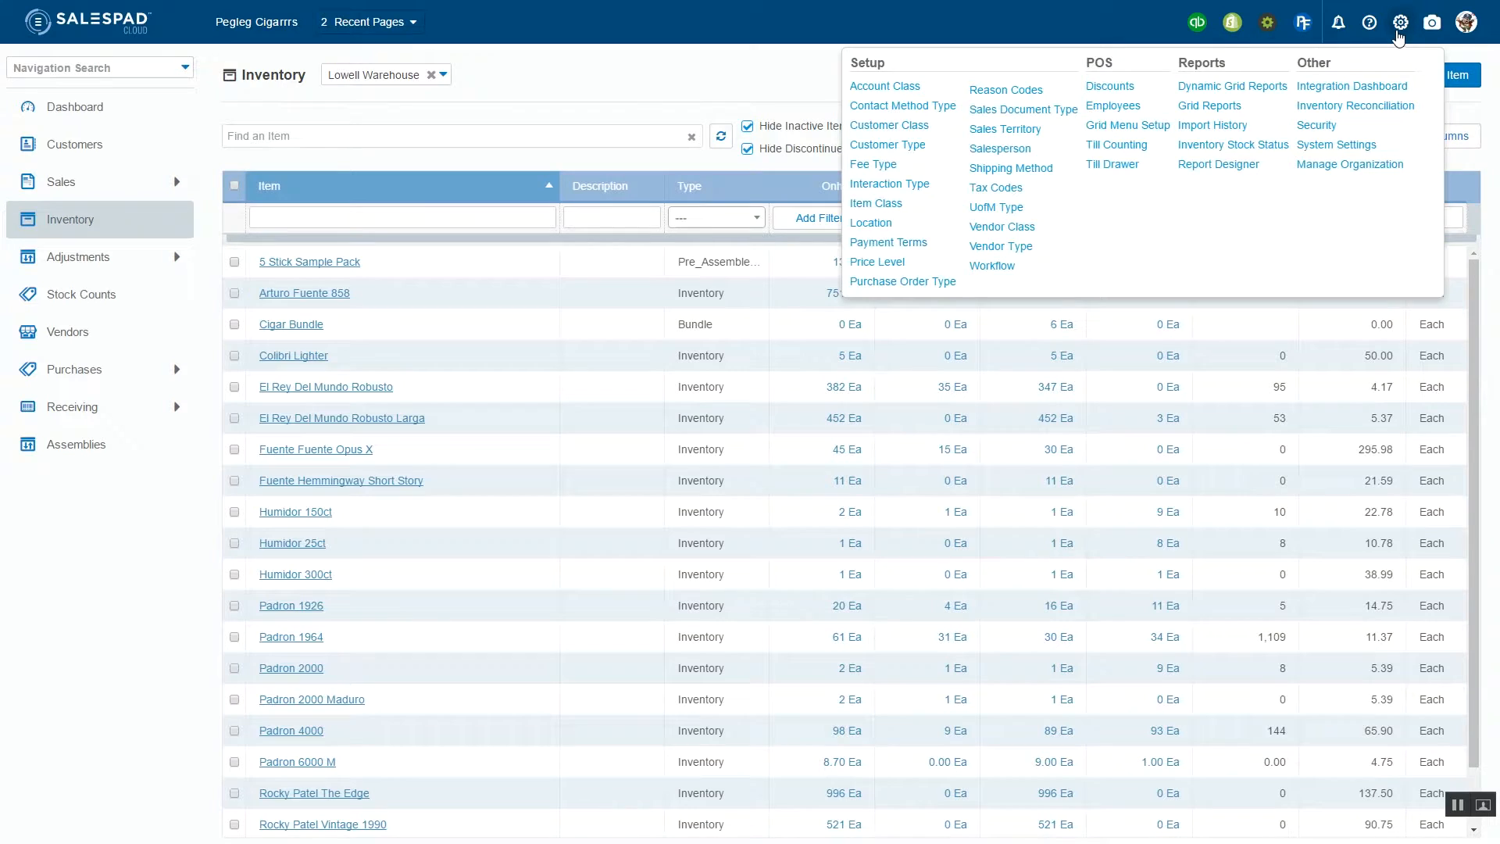
pyautogui.click(996, 208)
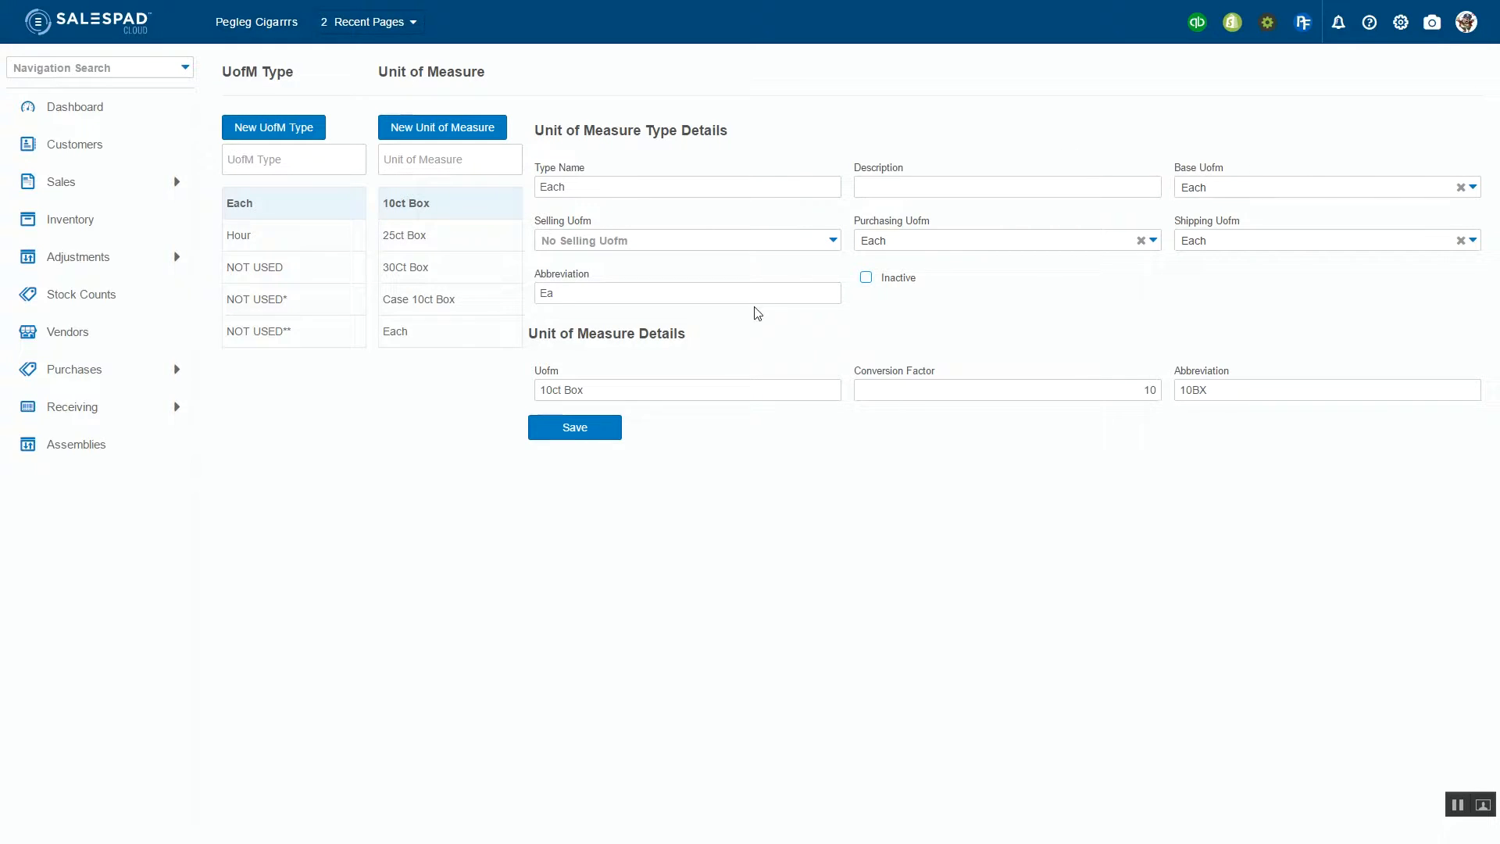
pyautogui.click(447, 335)
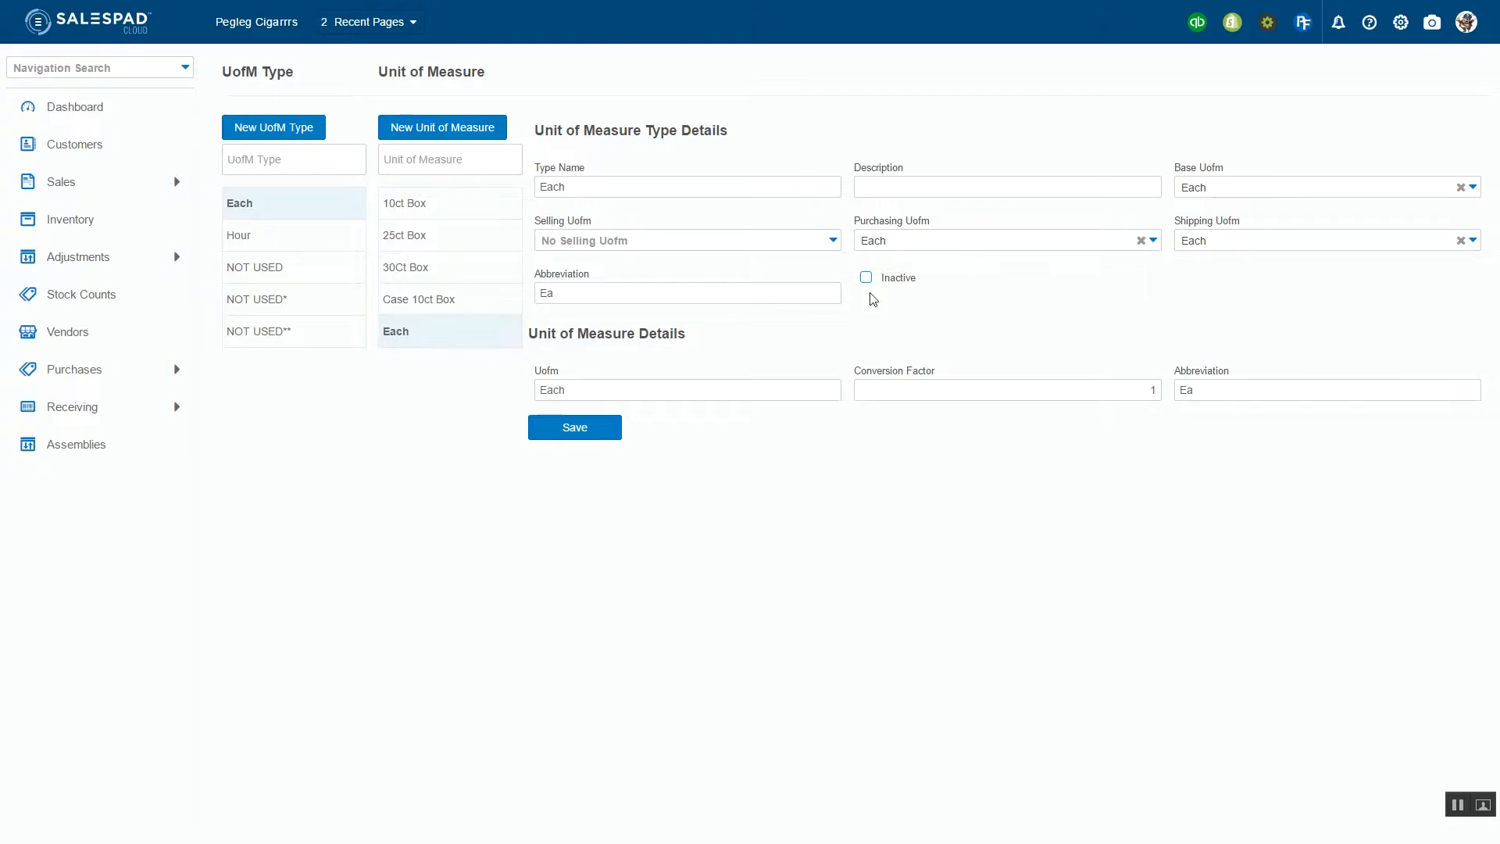
# Try to save the Each type with selling UofM Each and purchasing UofM 25ct Box, and view the 25ct Box unit's details.
pyautogui.click(602, 244)
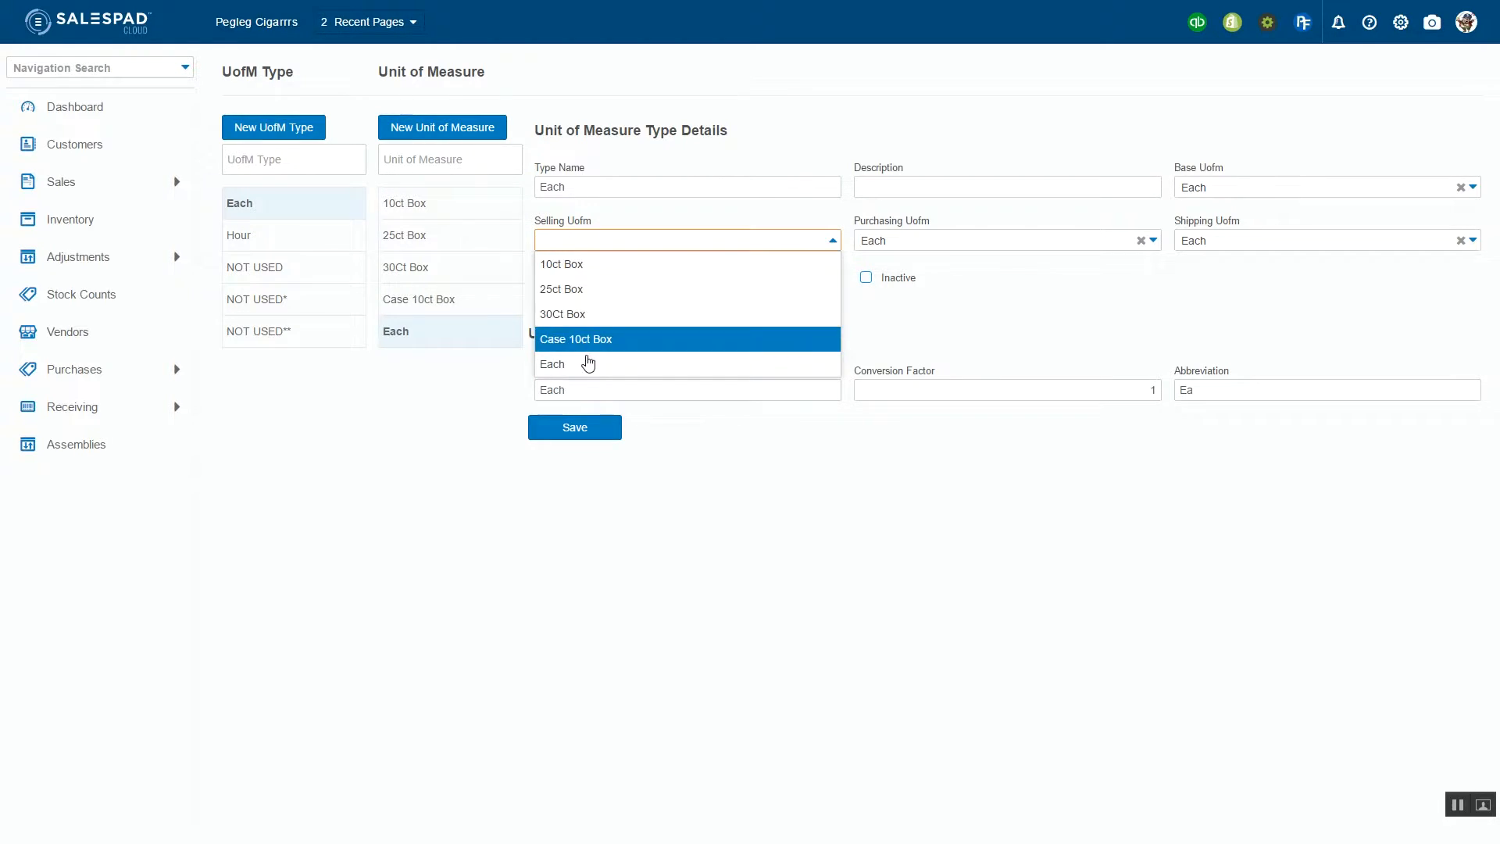
pyautogui.click(592, 364)
pyautogui.click(1054, 238)
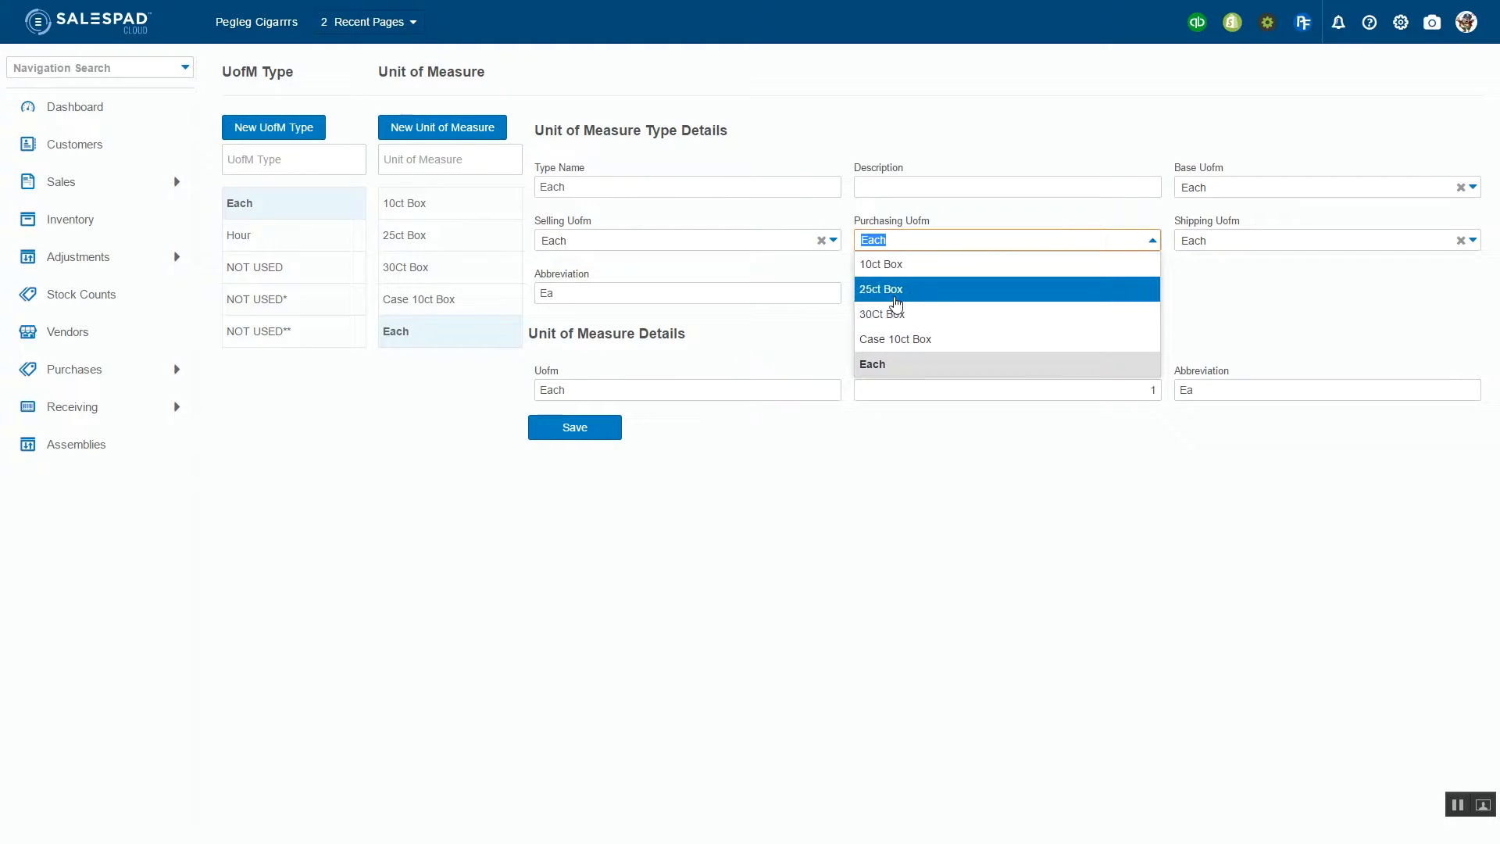
pyautogui.click(891, 295)
pyautogui.click(1185, 299)
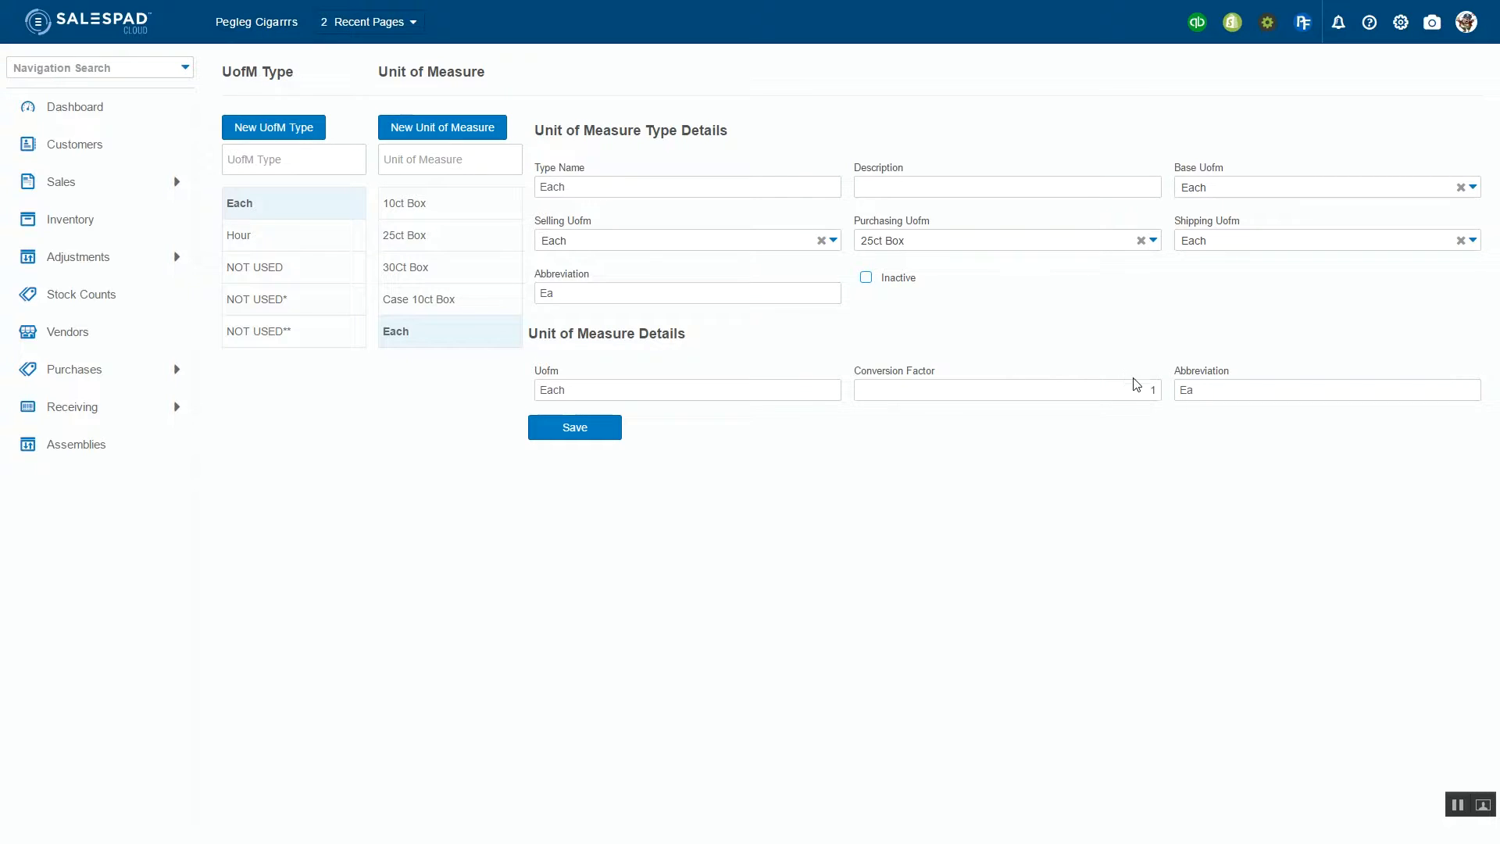
pyautogui.click(570, 437)
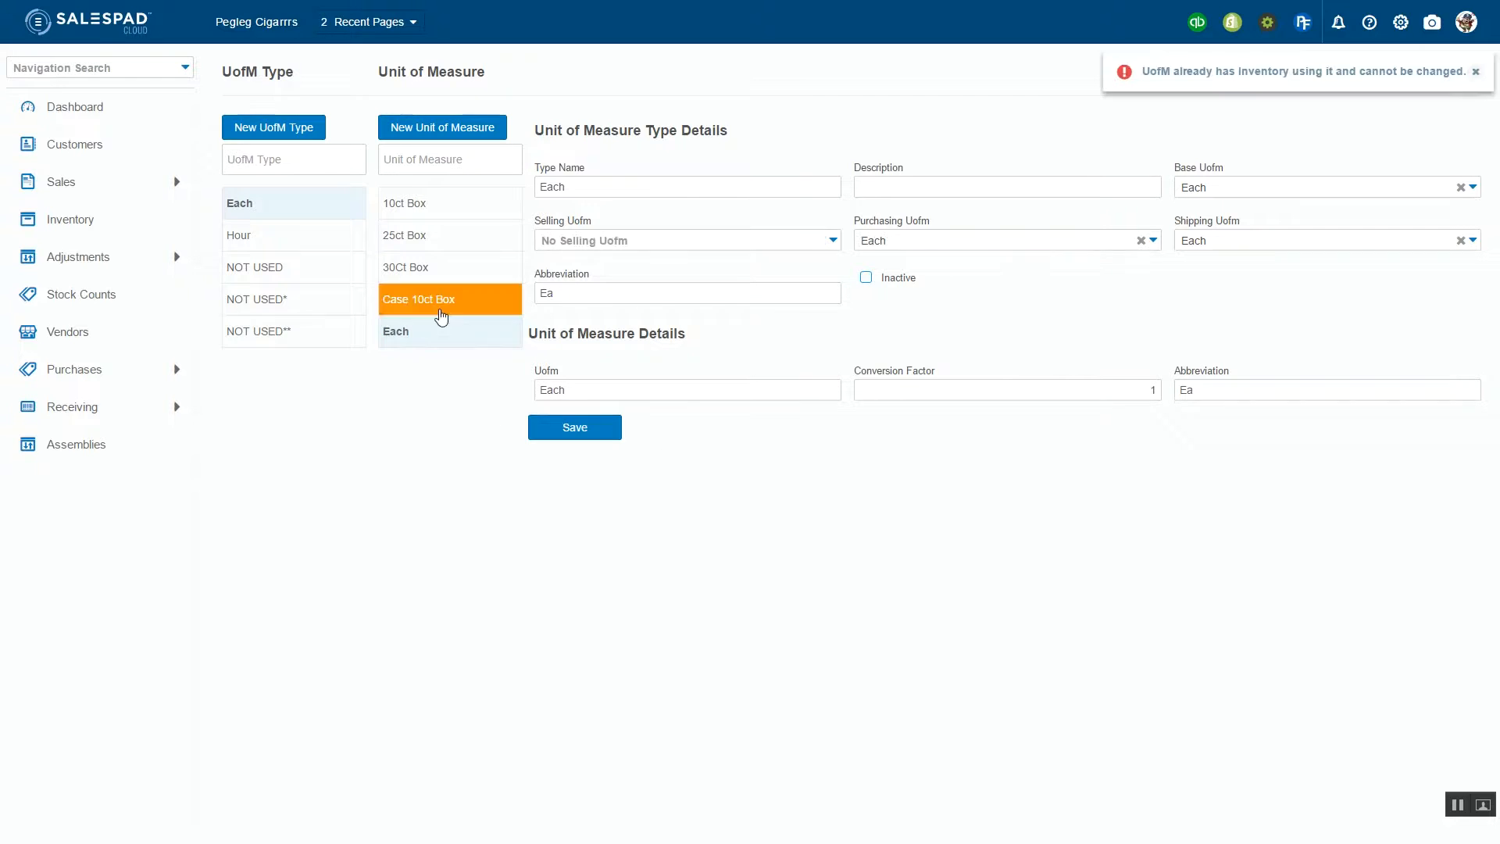
pyautogui.click(419, 241)
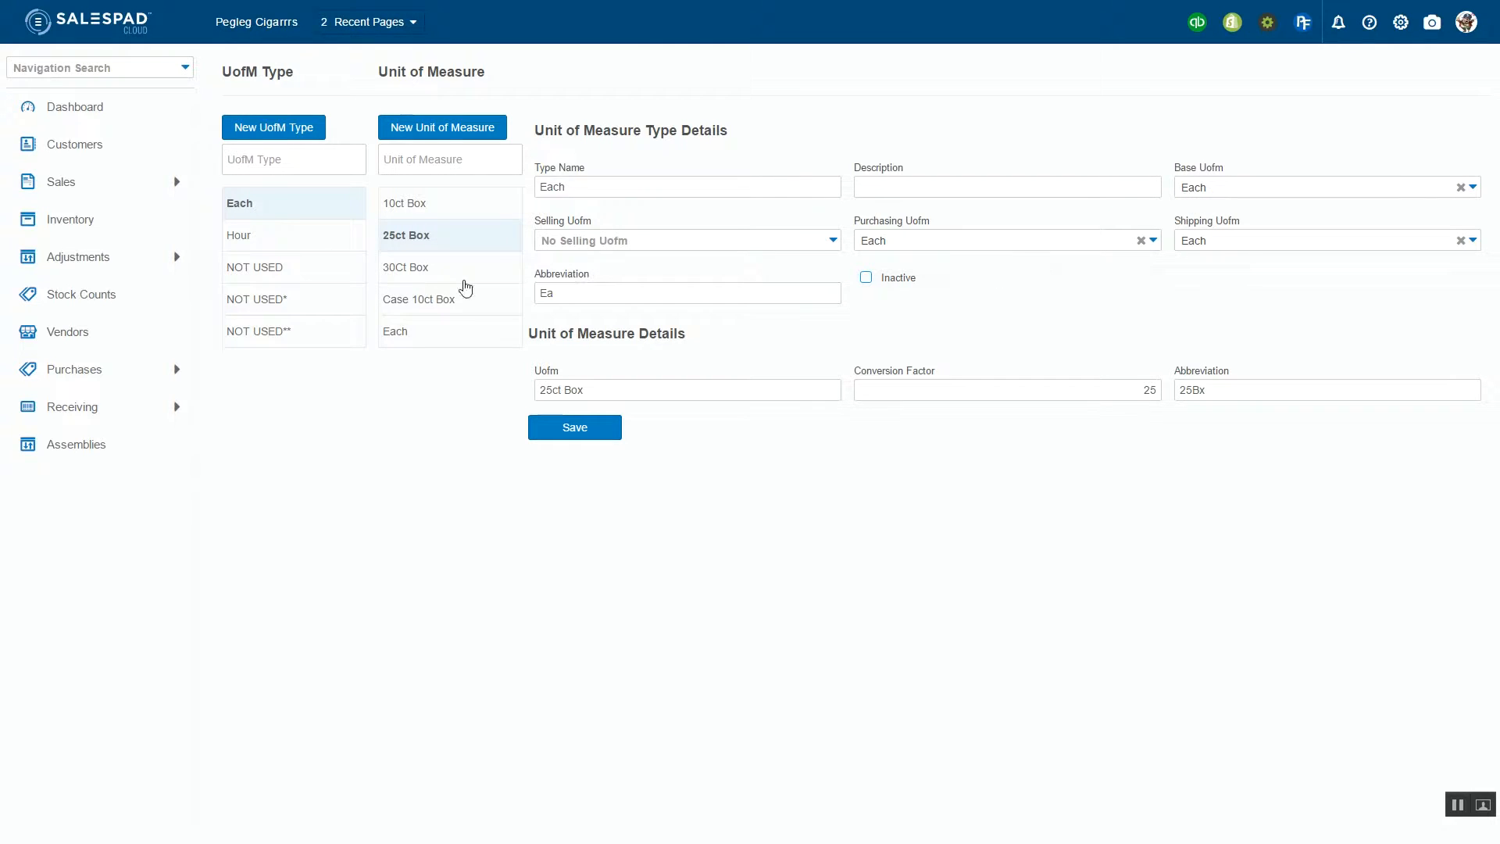
# Set the Colibri Lighter item's purchasing UofM to 10ct Box and save the item.
pyautogui.click(106, 224)
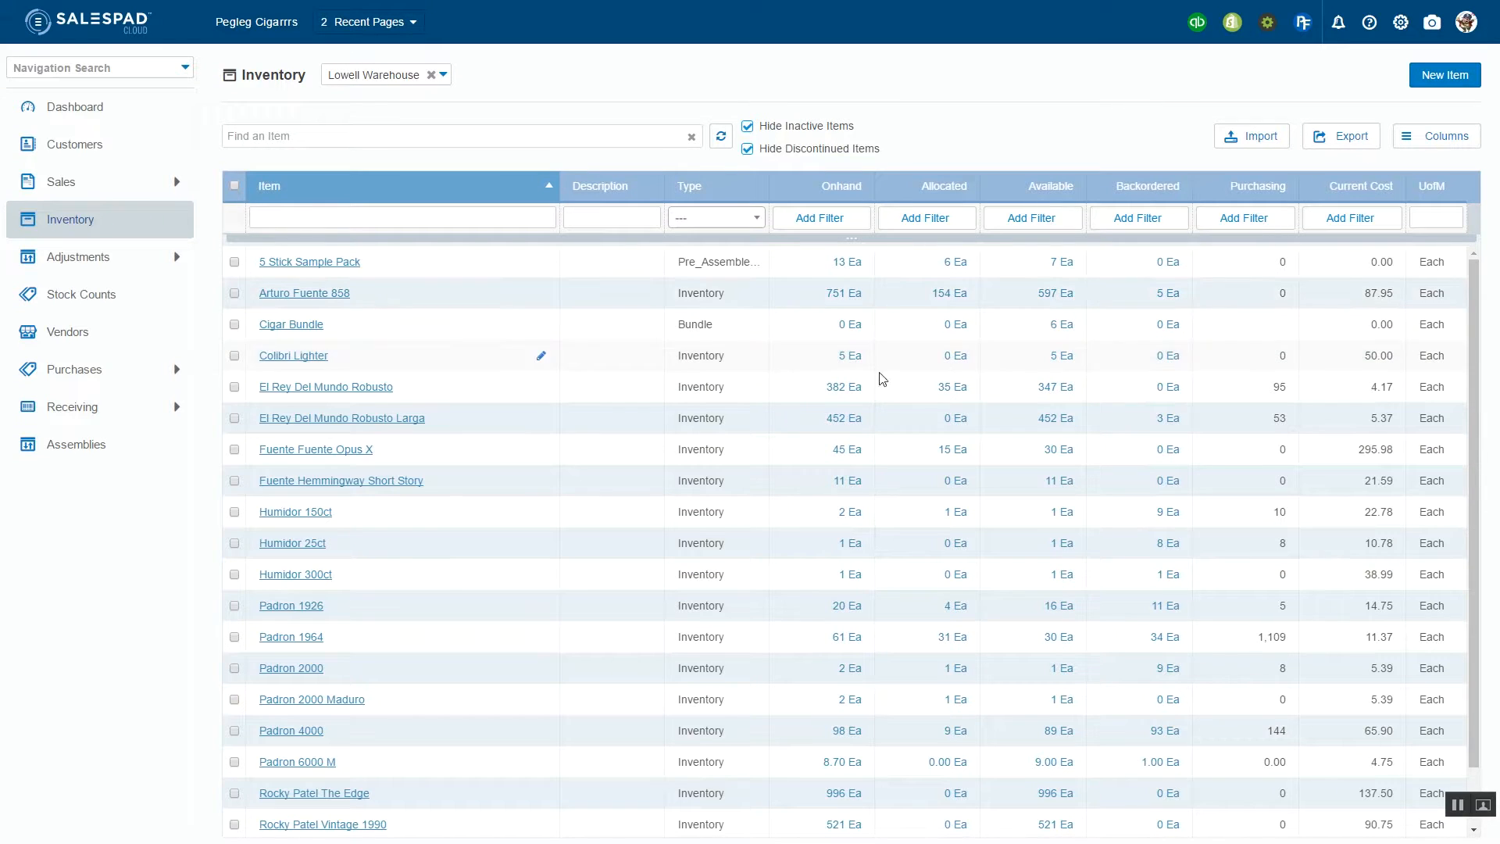
pyautogui.click(294, 358)
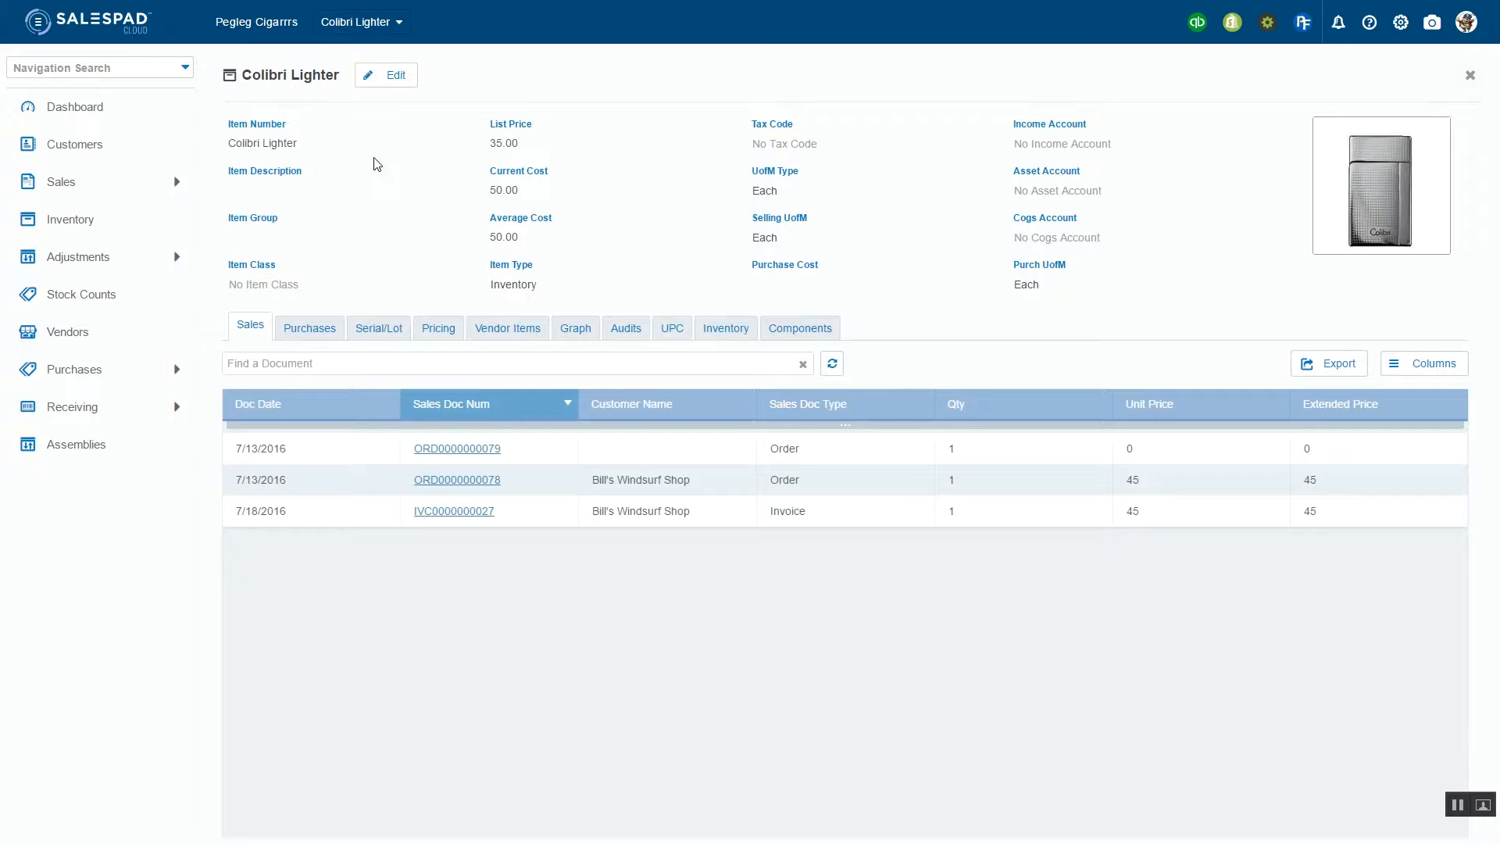
pyautogui.click(385, 75)
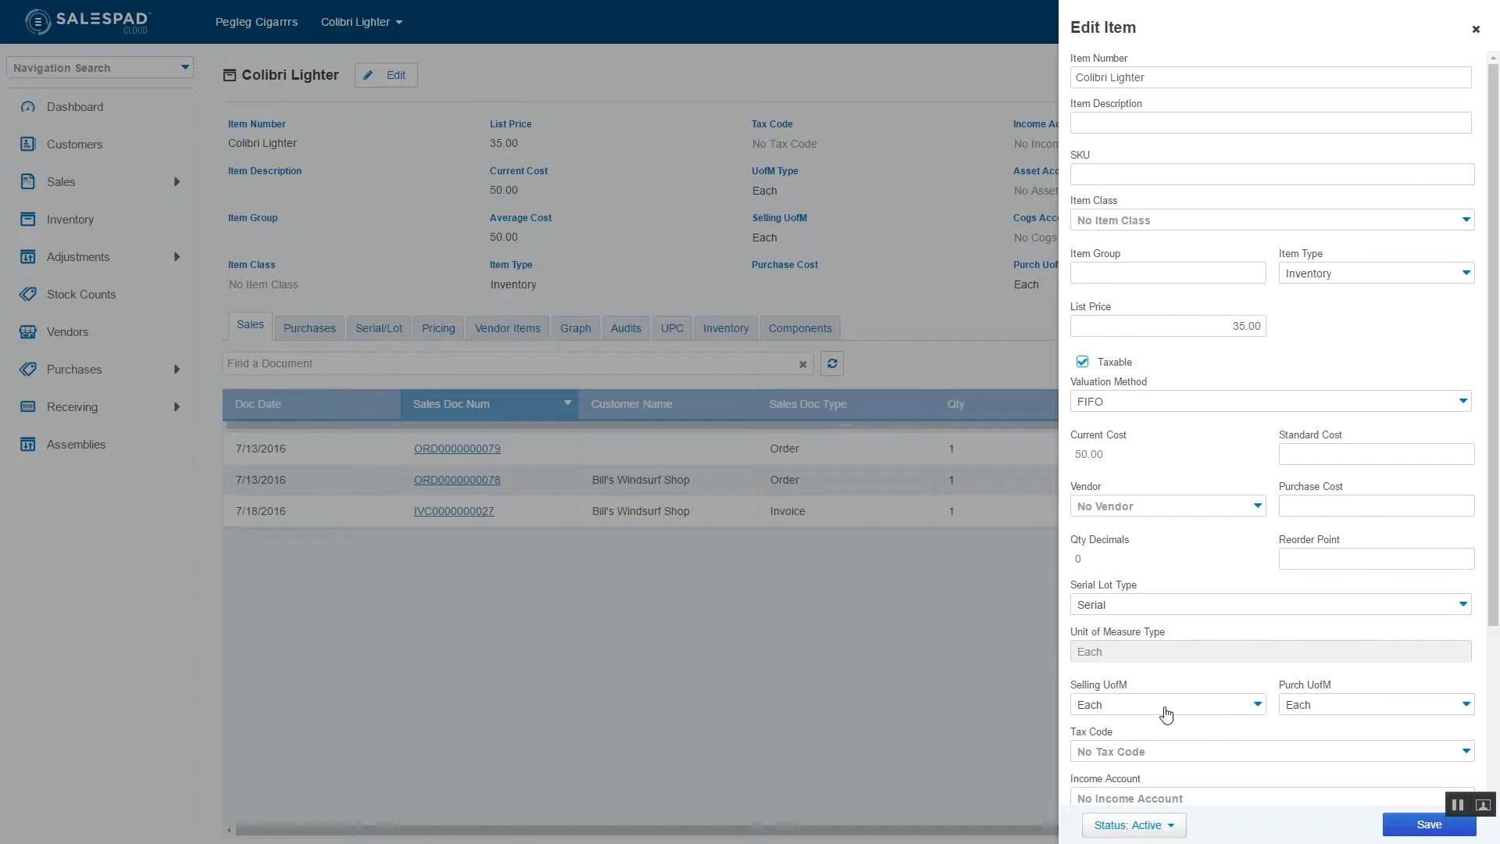
pyautogui.click(1344, 707)
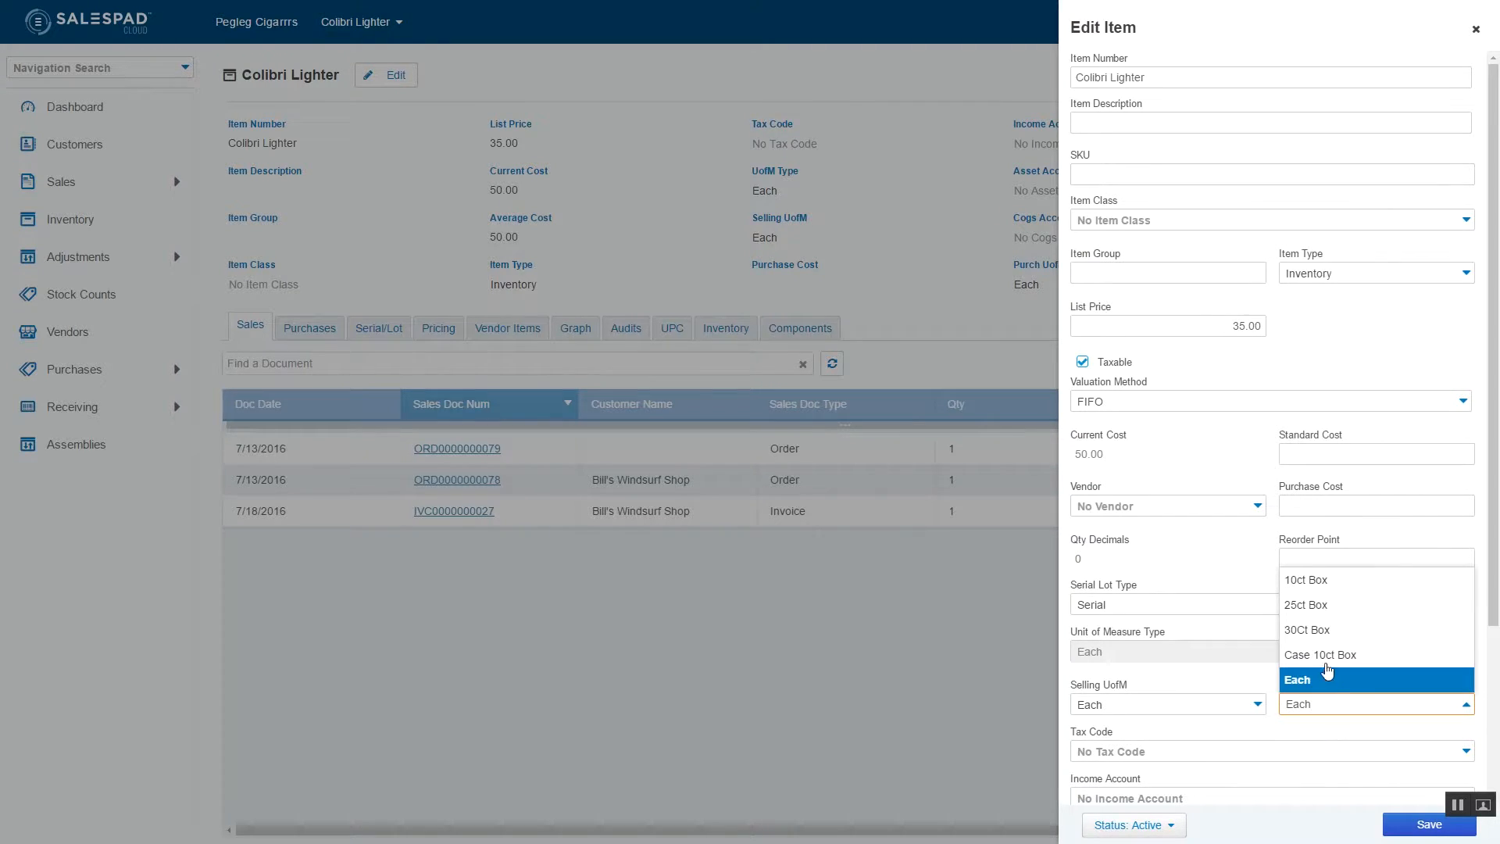
pyautogui.click(1318, 582)
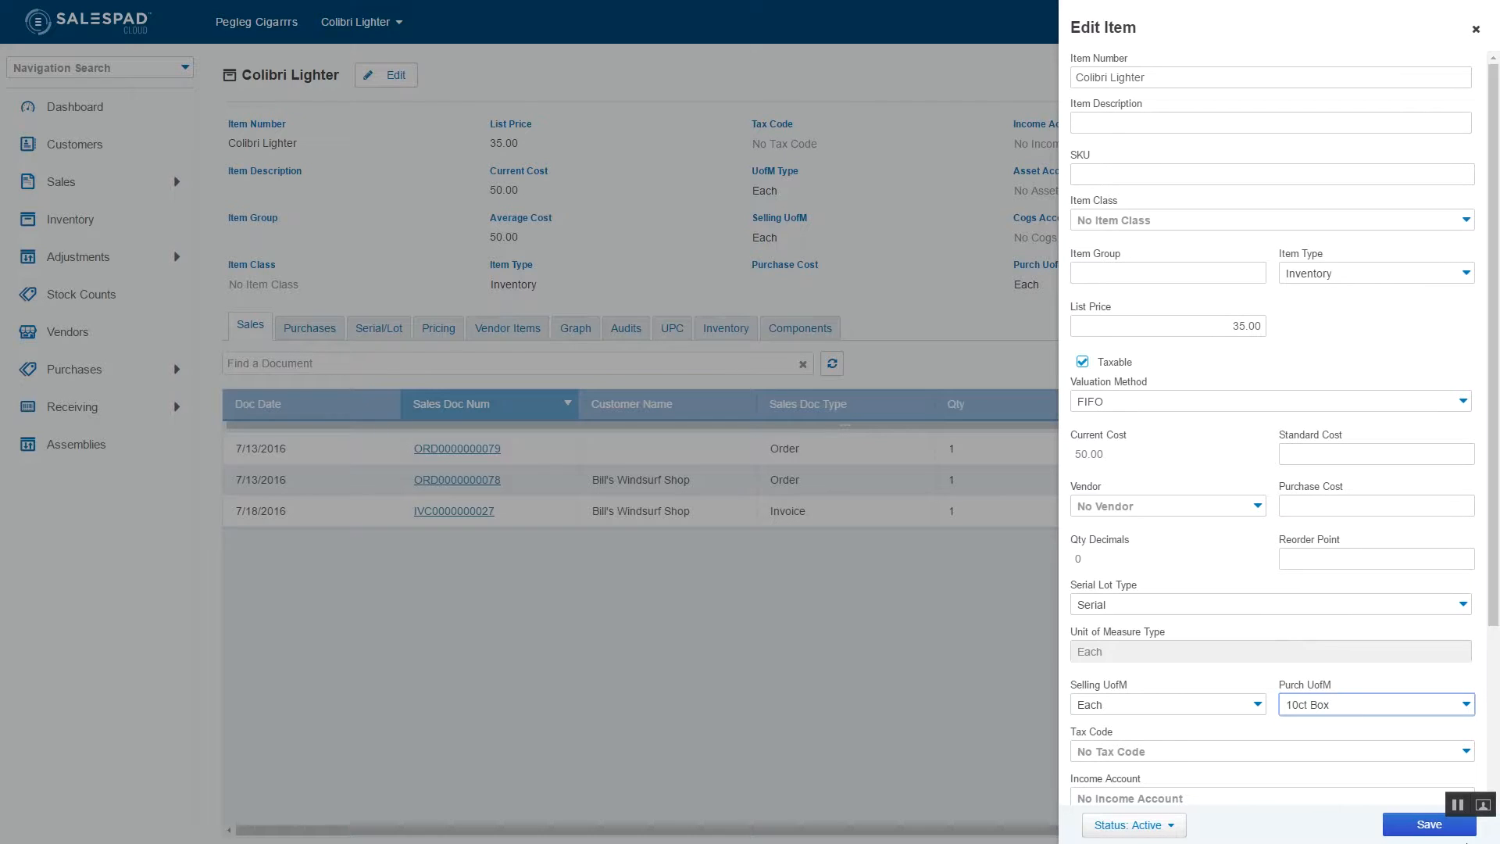
pyautogui.click(1422, 833)
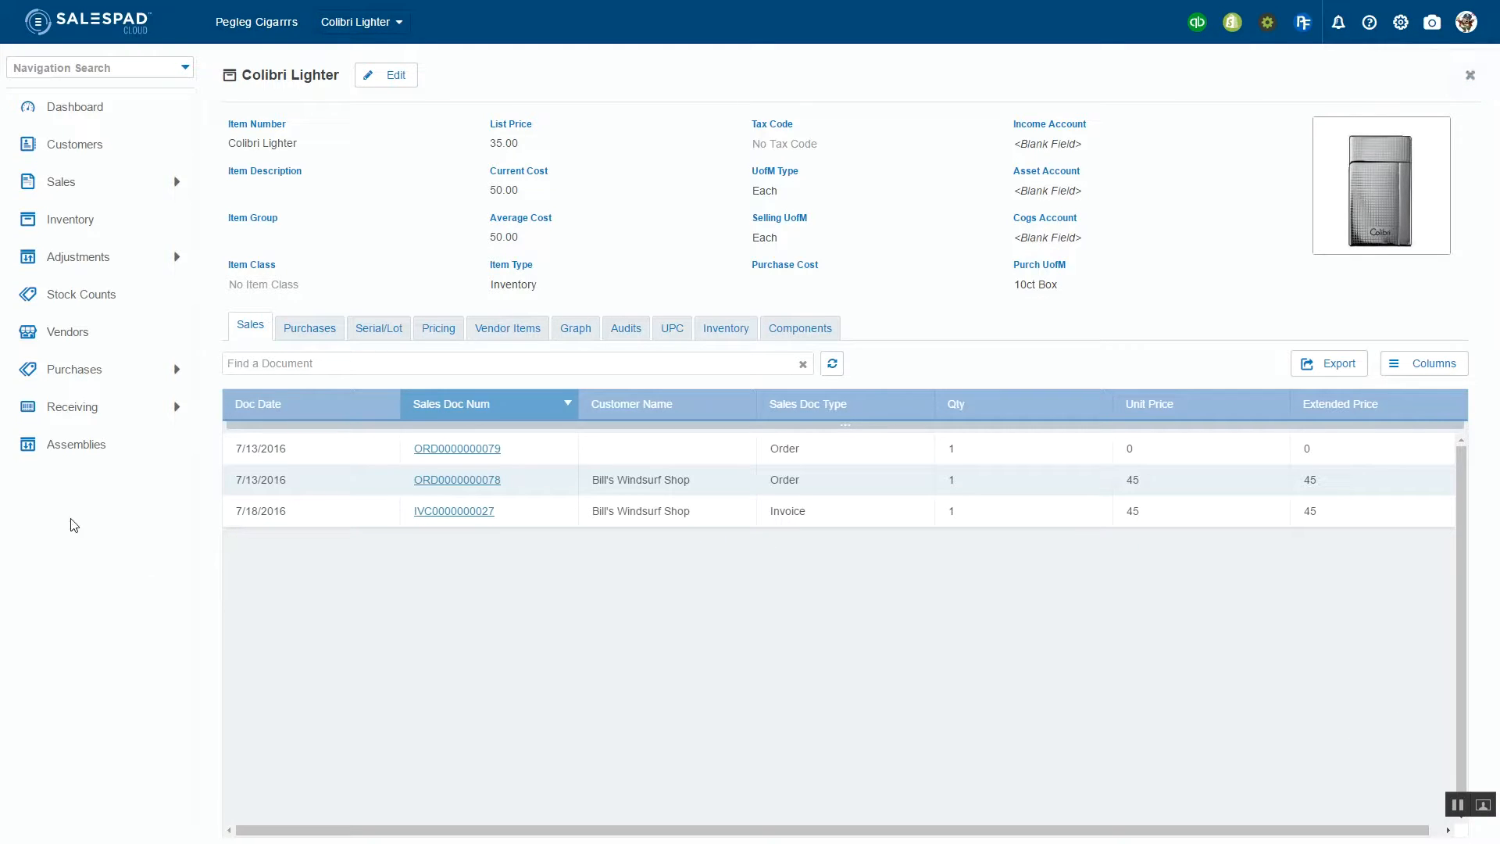
# Look at the inventory list and open the list of vendors.
pyautogui.click(80, 349)
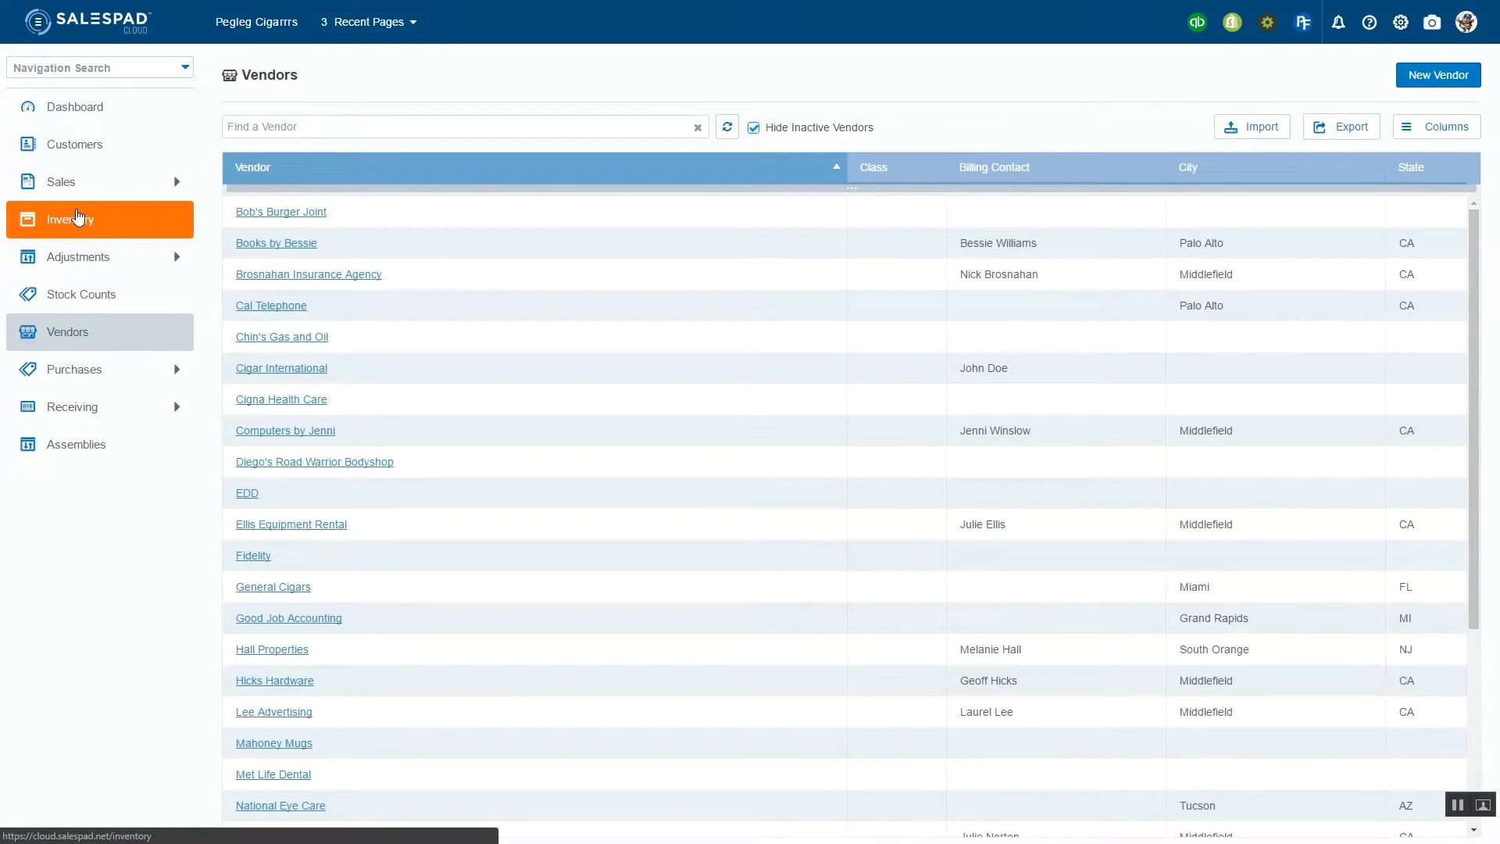
pyautogui.click(76, 212)
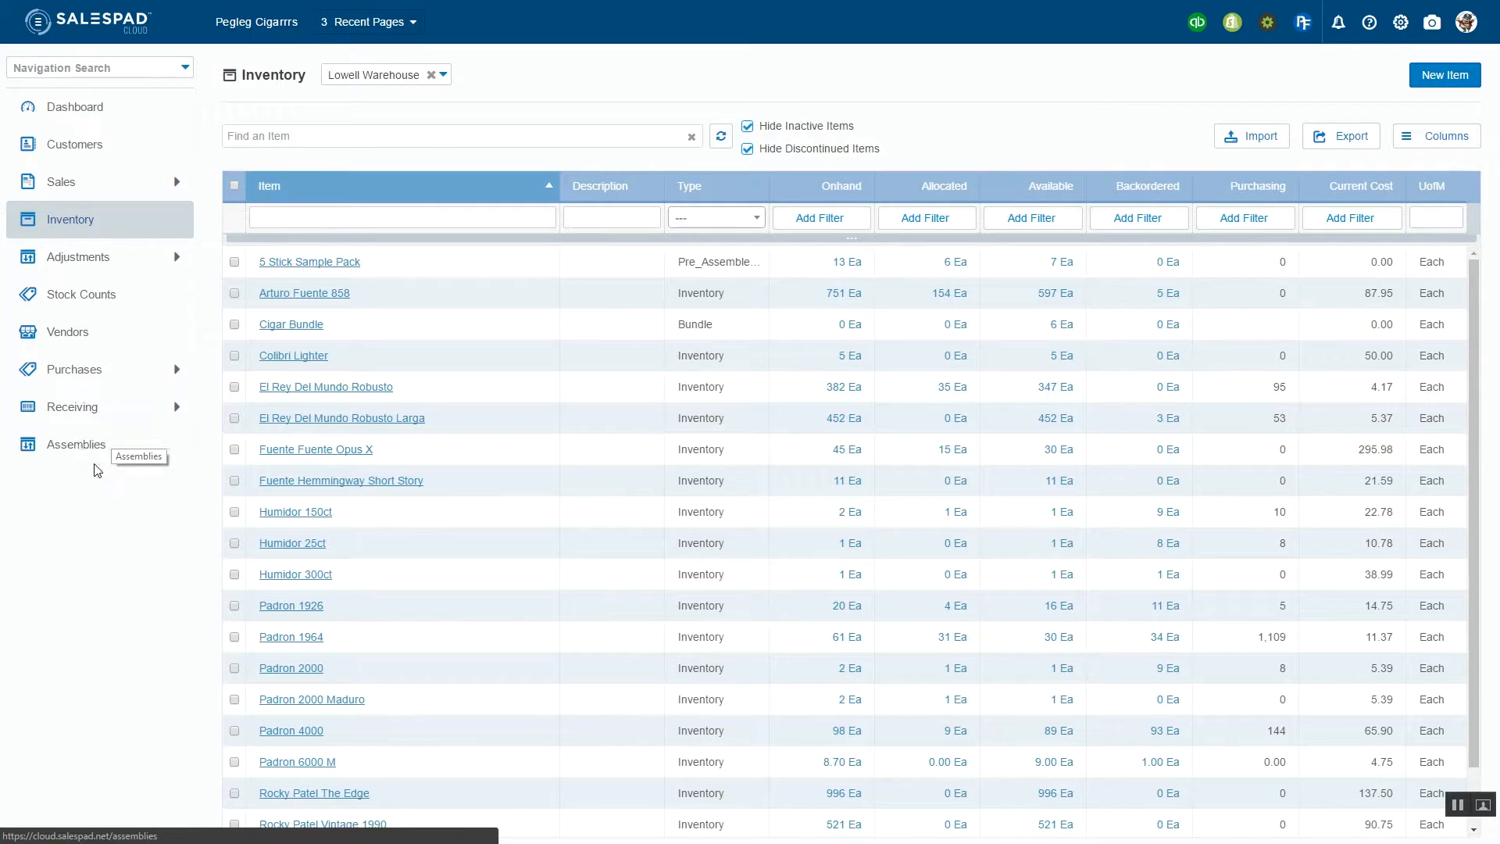
pyautogui.click(67, 333)
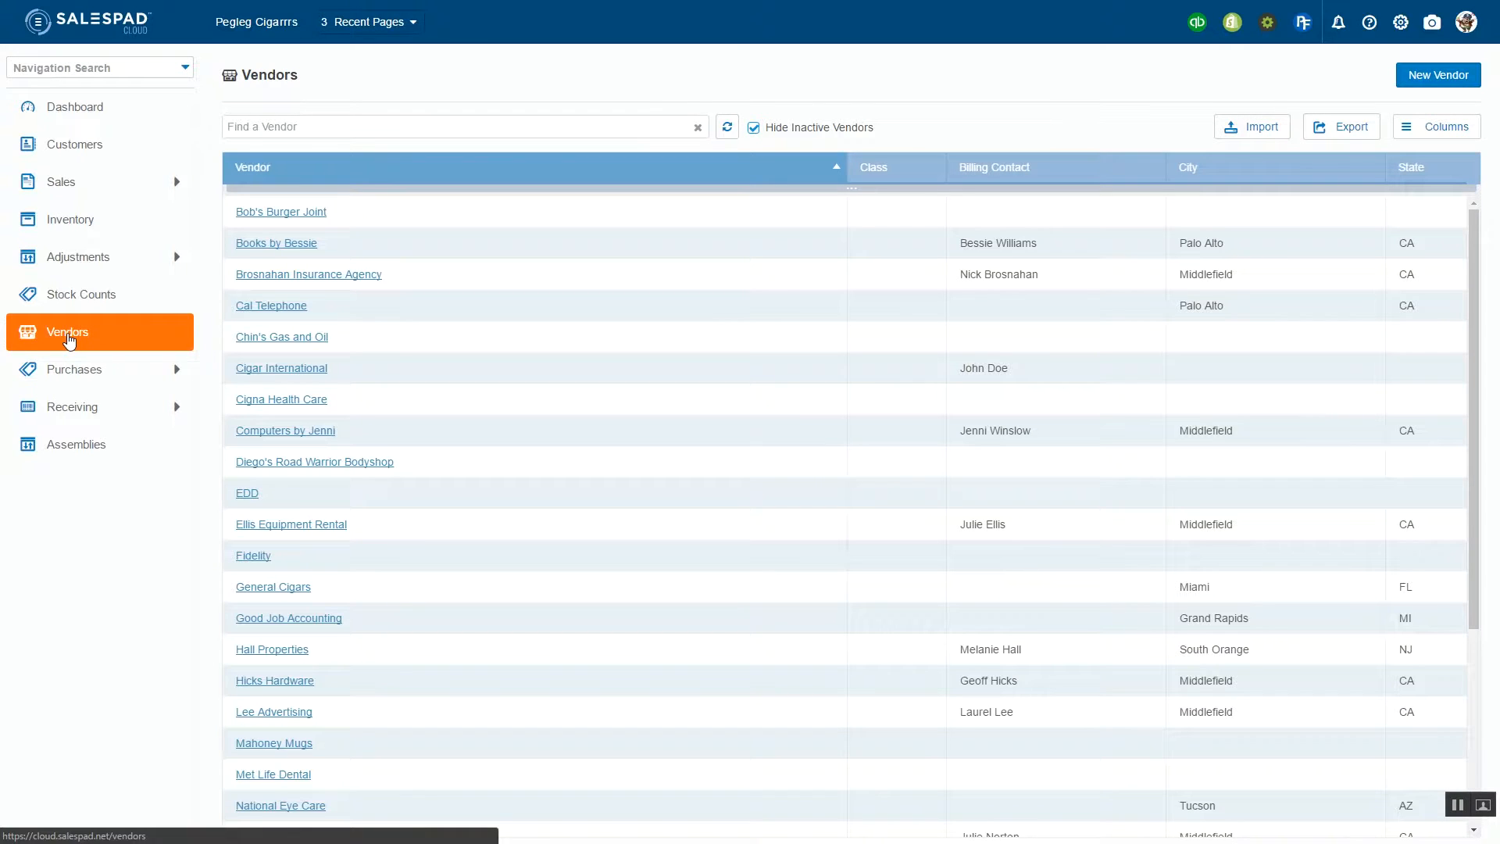
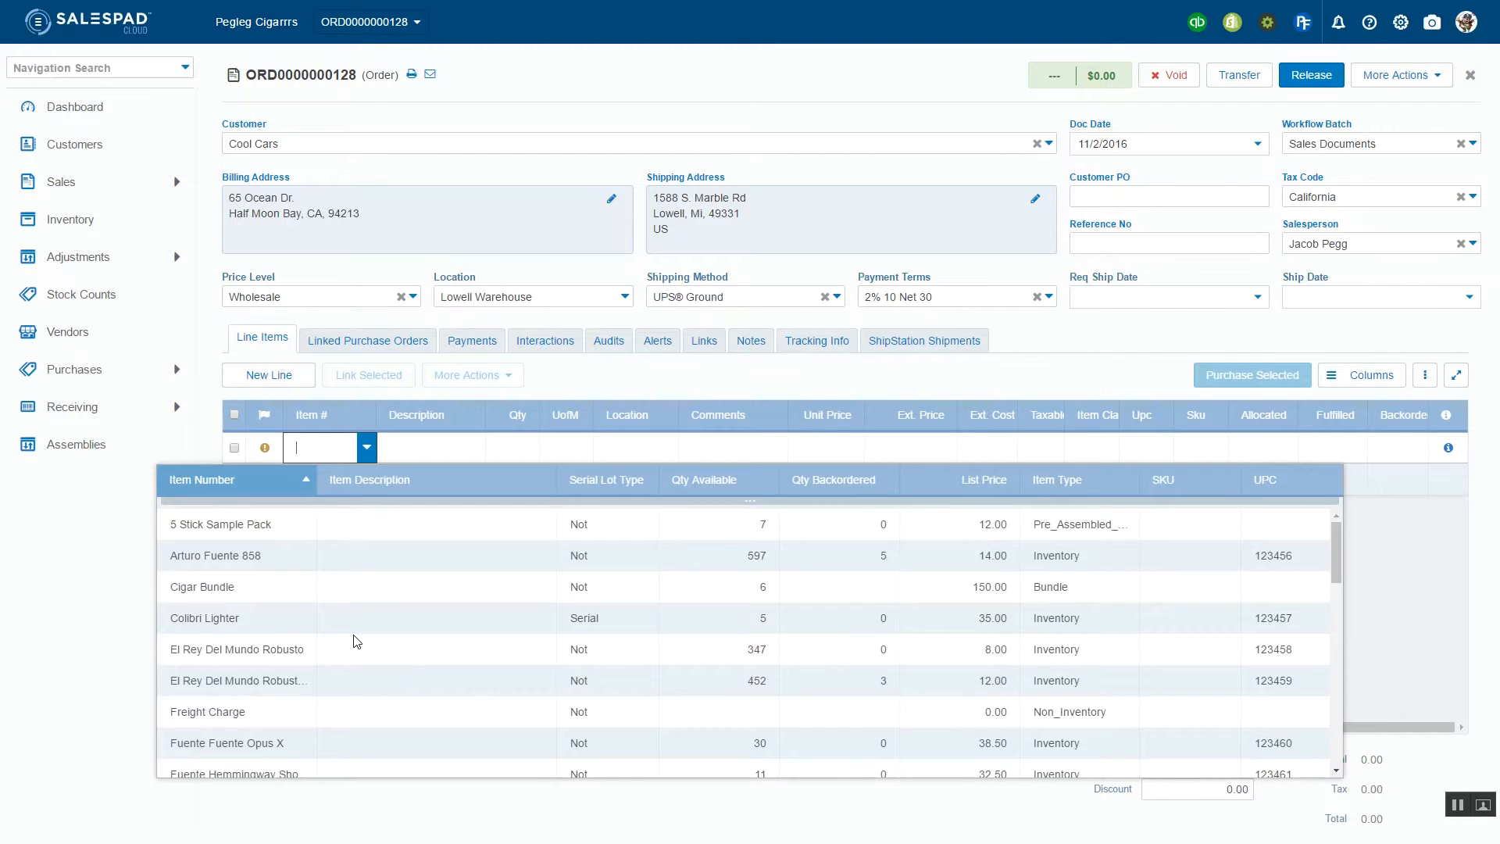
# Add El Rey Del Mundo Robusto Larga and Humidor 50ct as line items on the Cool Cars sales order.
pyautogui.write('el')
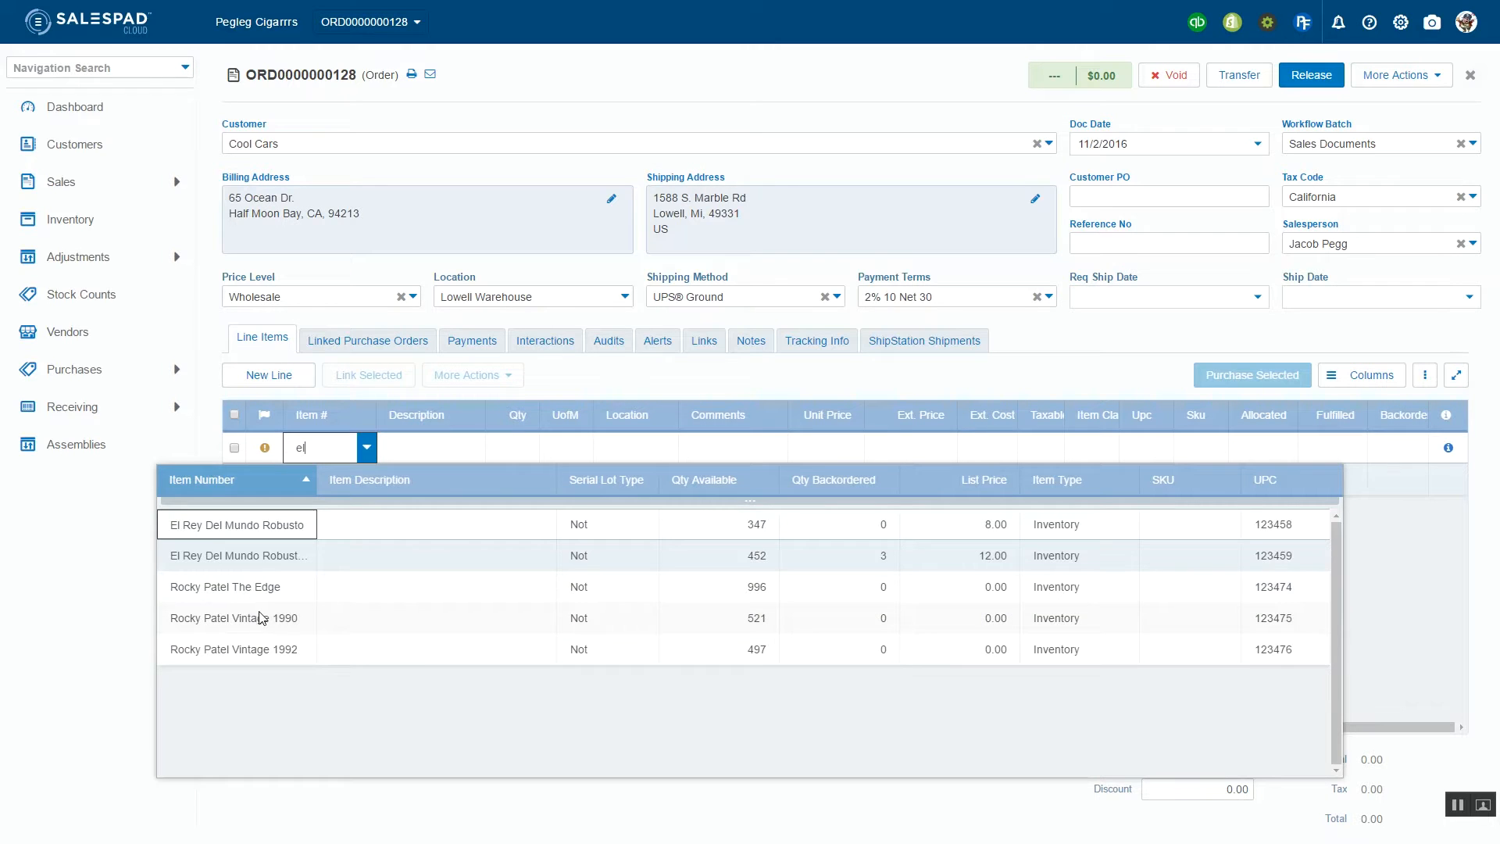
pyautogui.click(273, 556)
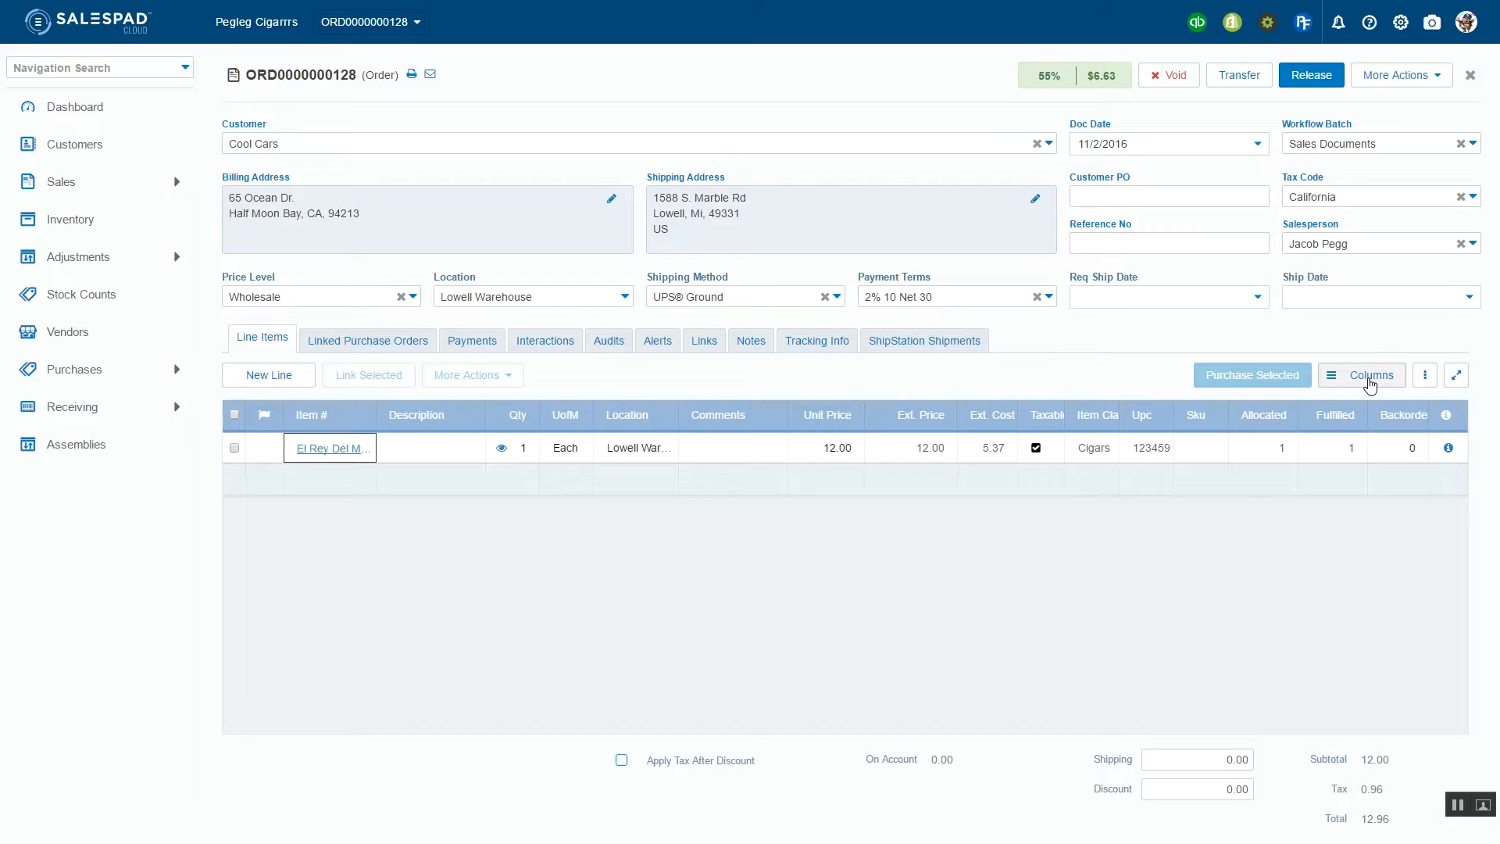
pyautogui.click(298, 483)
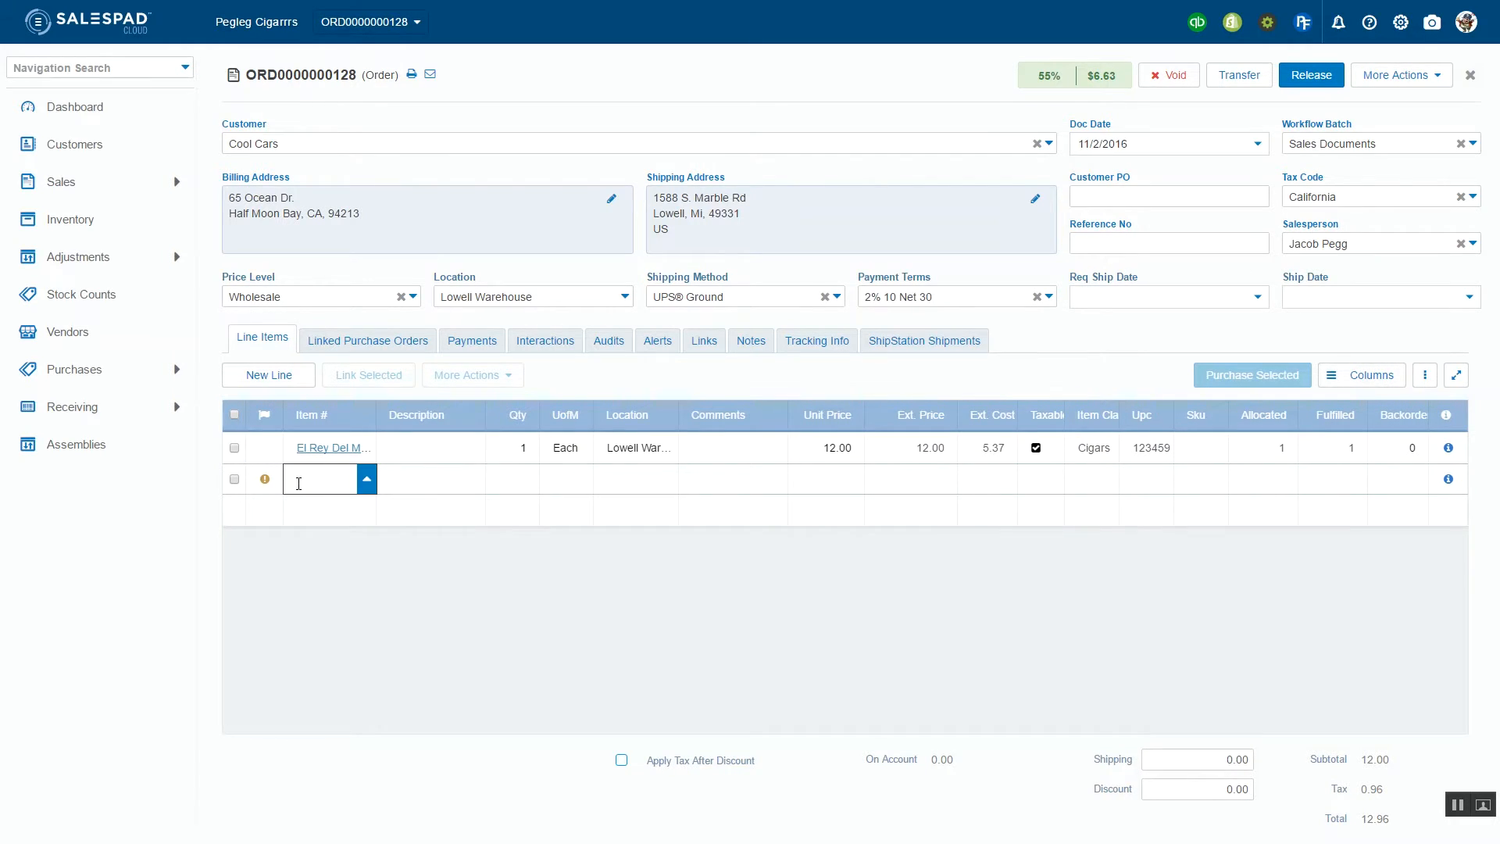
pyautogui.write('el')
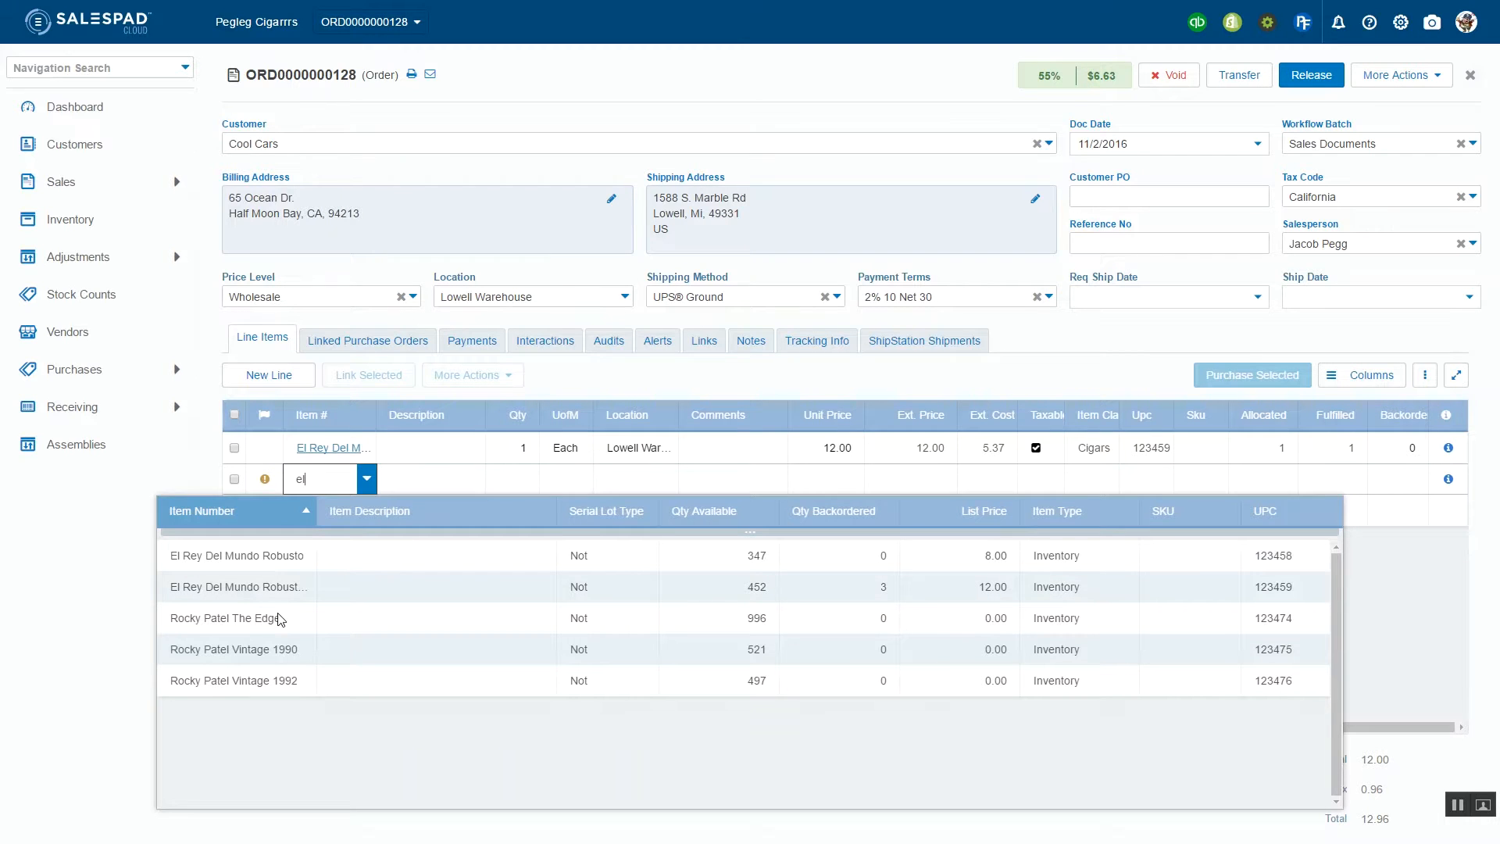
pyautogui.press('BackSpace')
pyautogui.press('BackSpace')
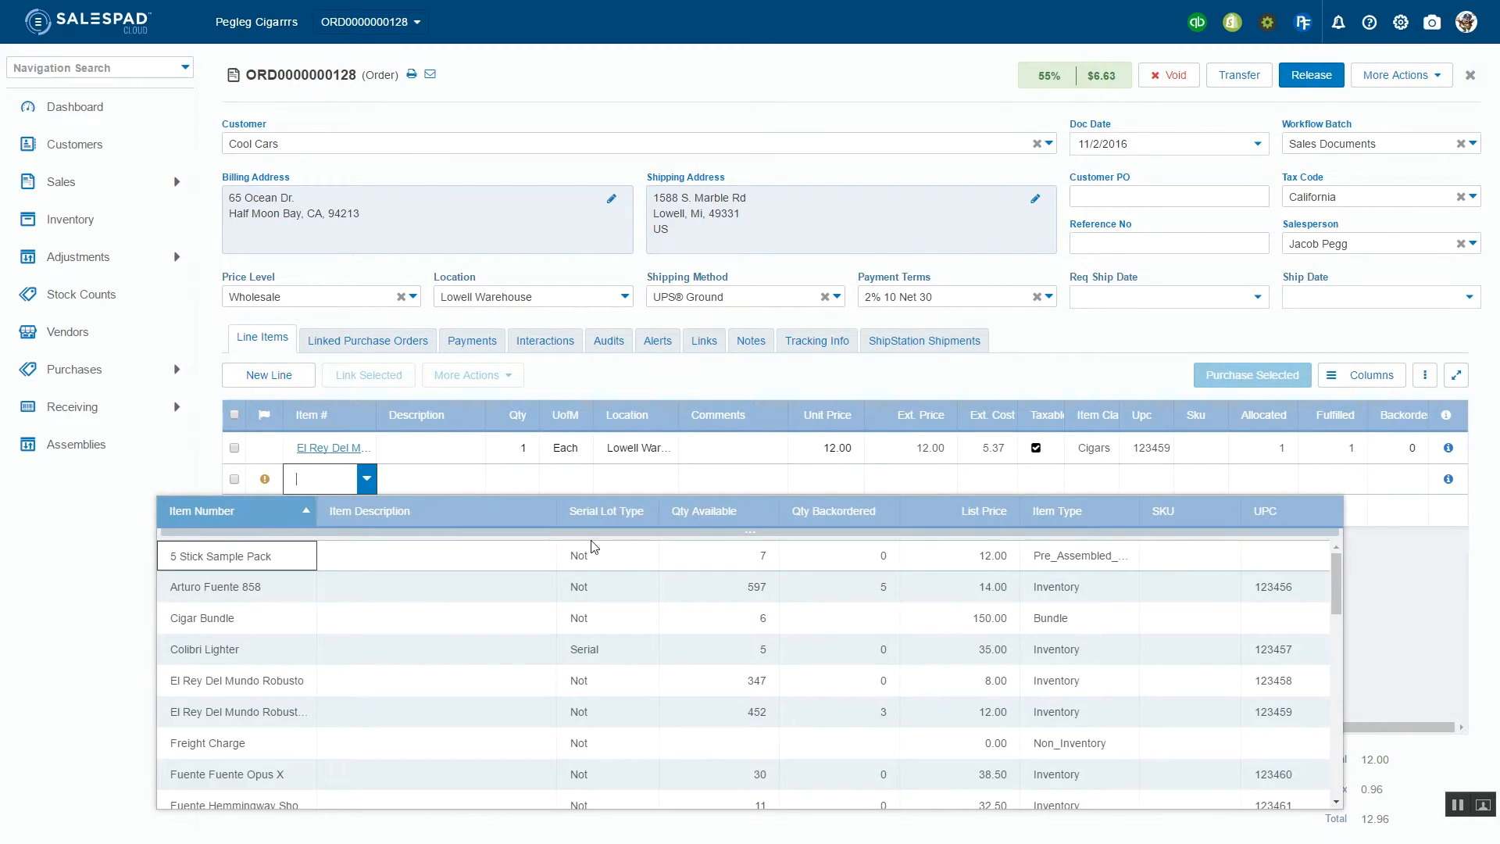
pyautogui.scroll(-3, 680, 664)
pyautogui.scroll(-1, 690, 649)
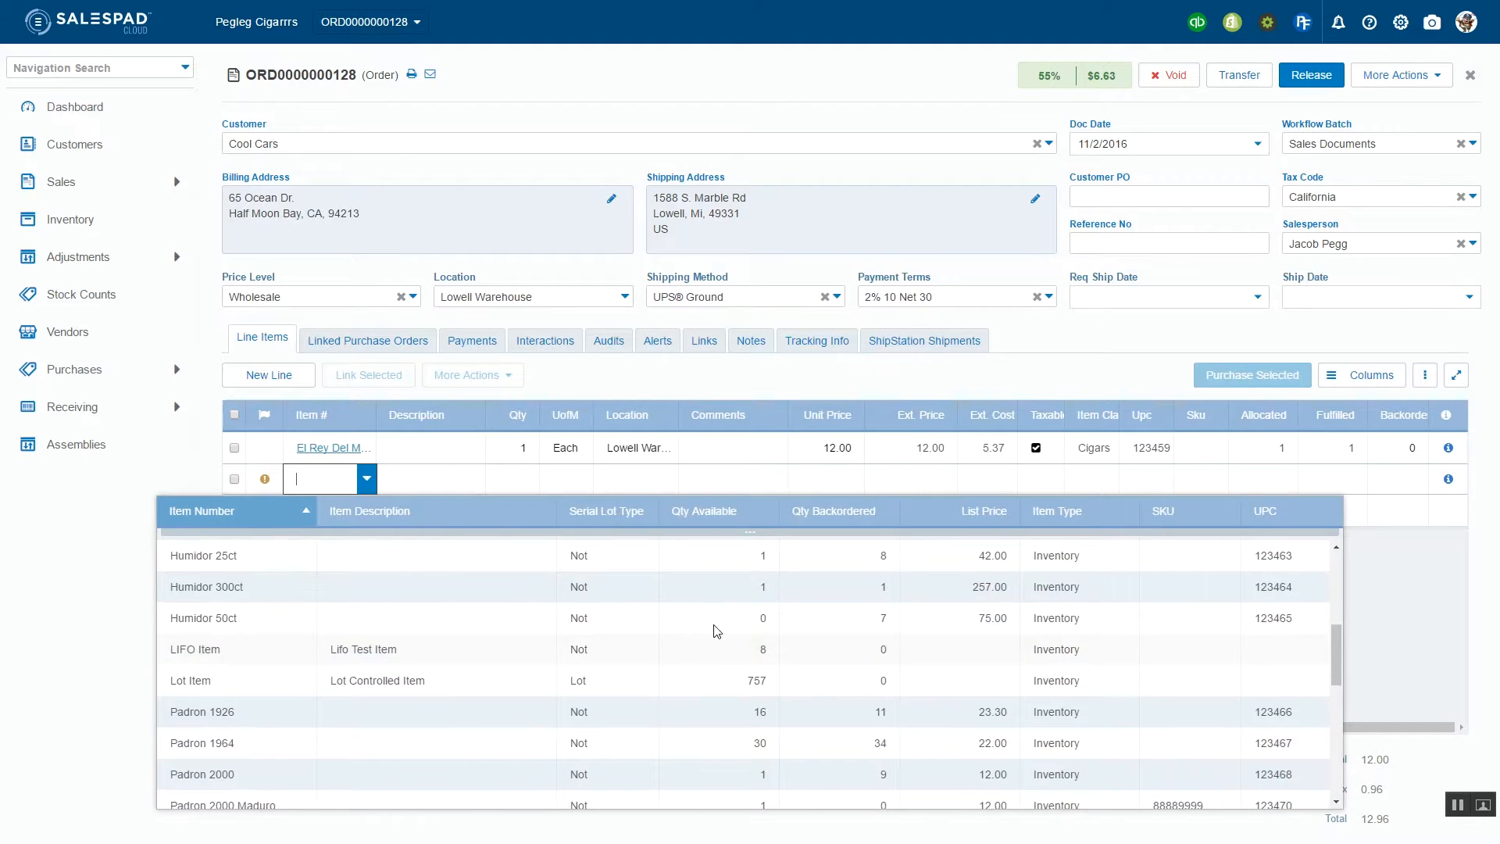
pyautogui.click(253, 620)
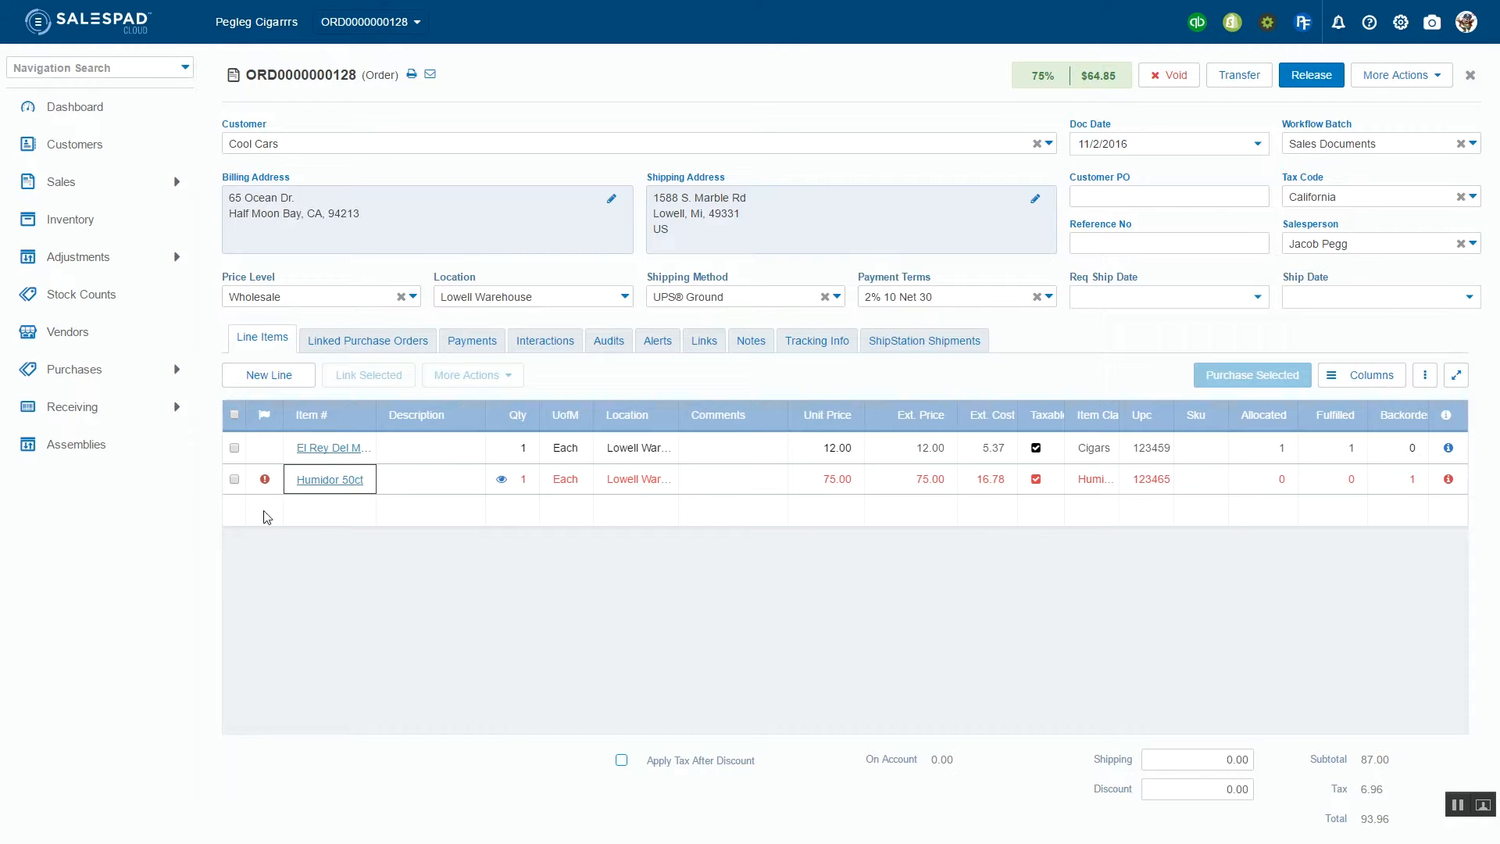
# Examine the quantity and vendor information of the El Rey Del Mundo Robusto Larga and Humidor 50ct order lines.
pyautogui.moveTo(266, 483)
pyautogui.click(1448, 453)
pyautogui.click(1448, 451)
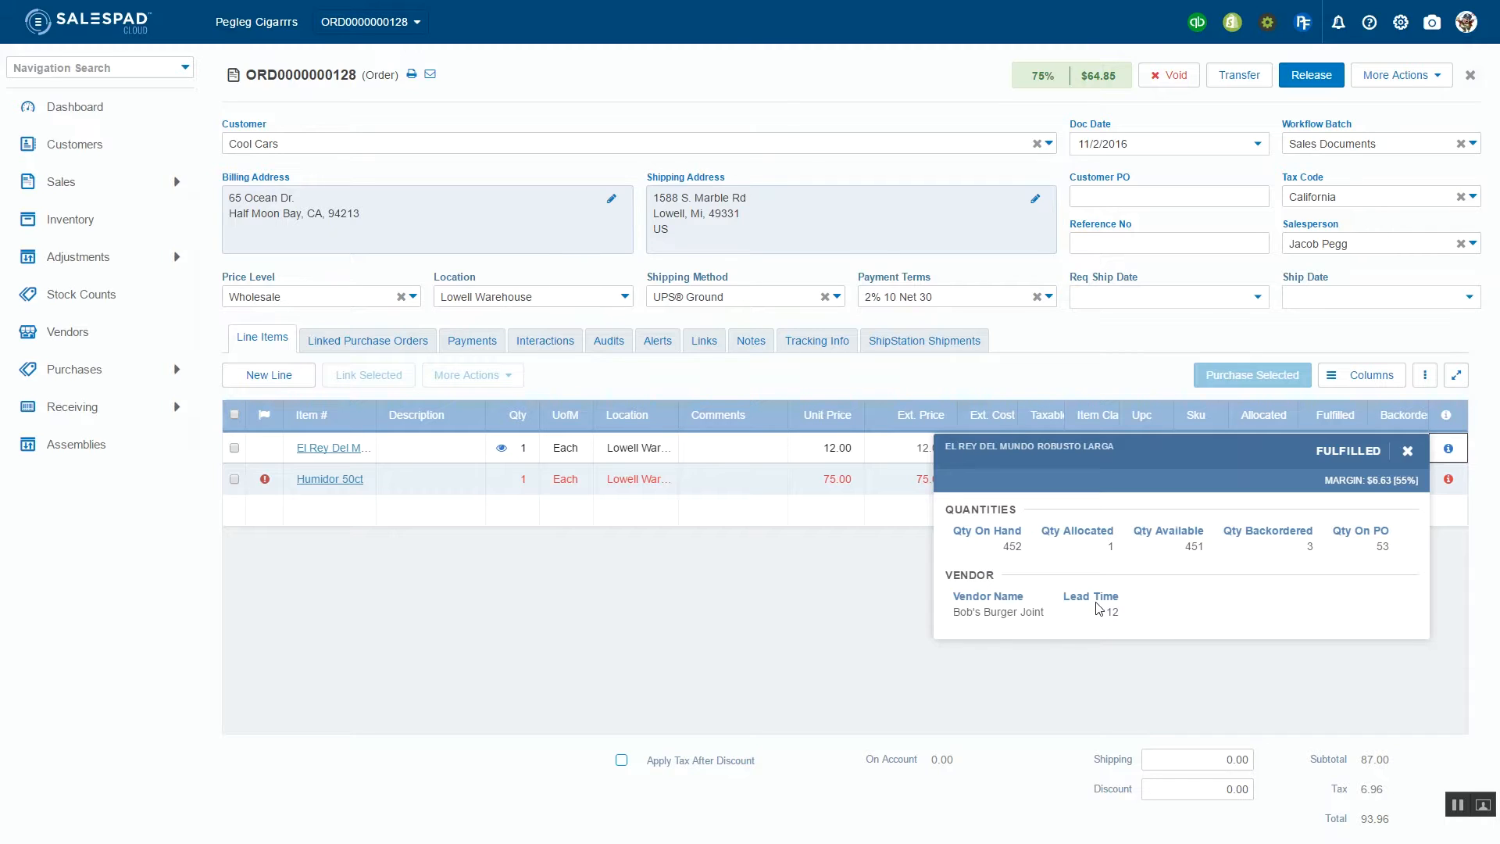
pyautogui.click(1407, 453)
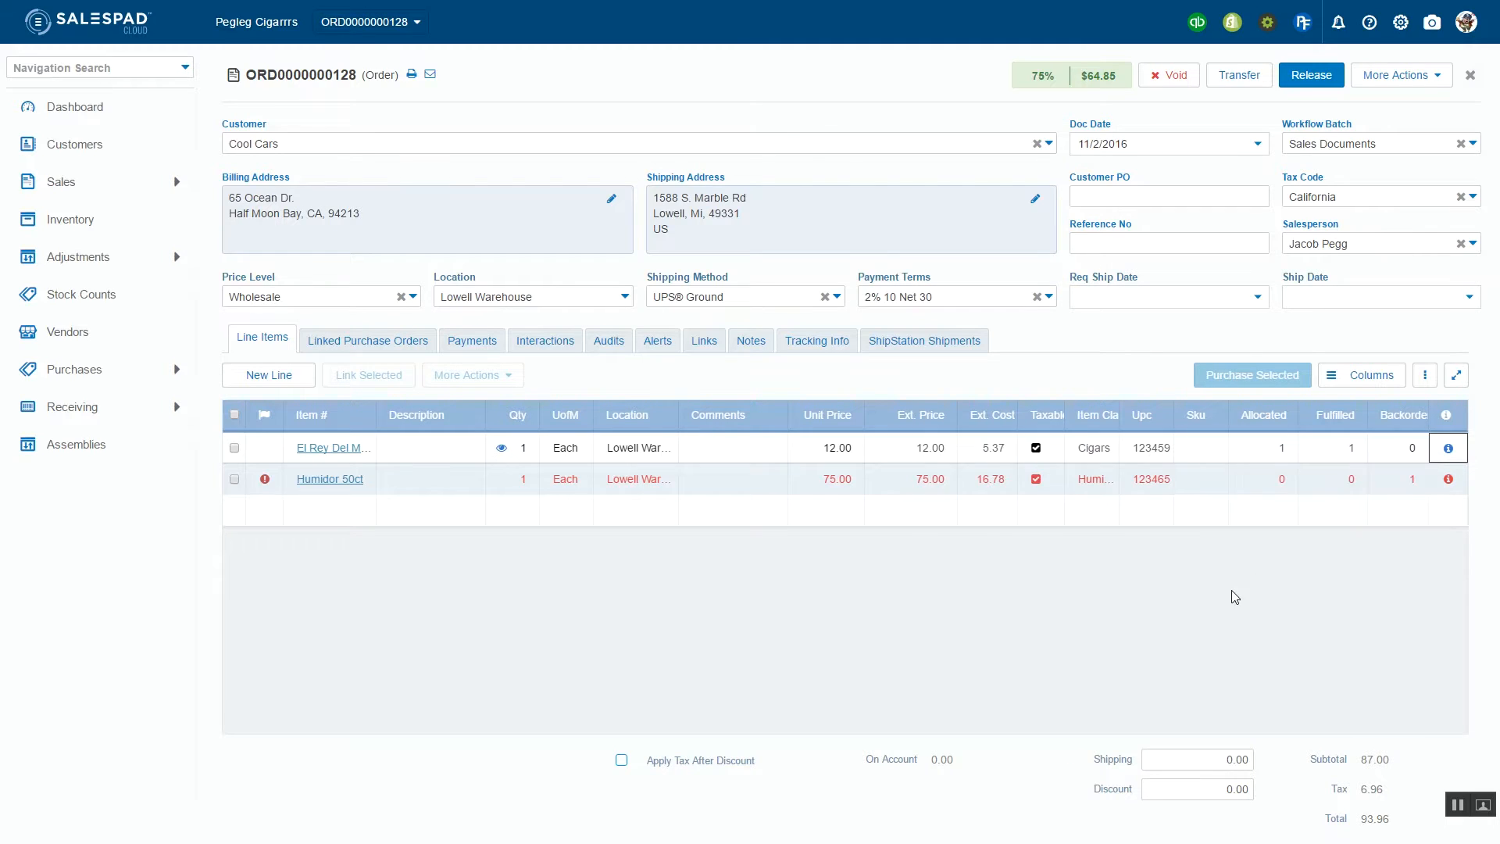
pyautogui.click(1448, 479)
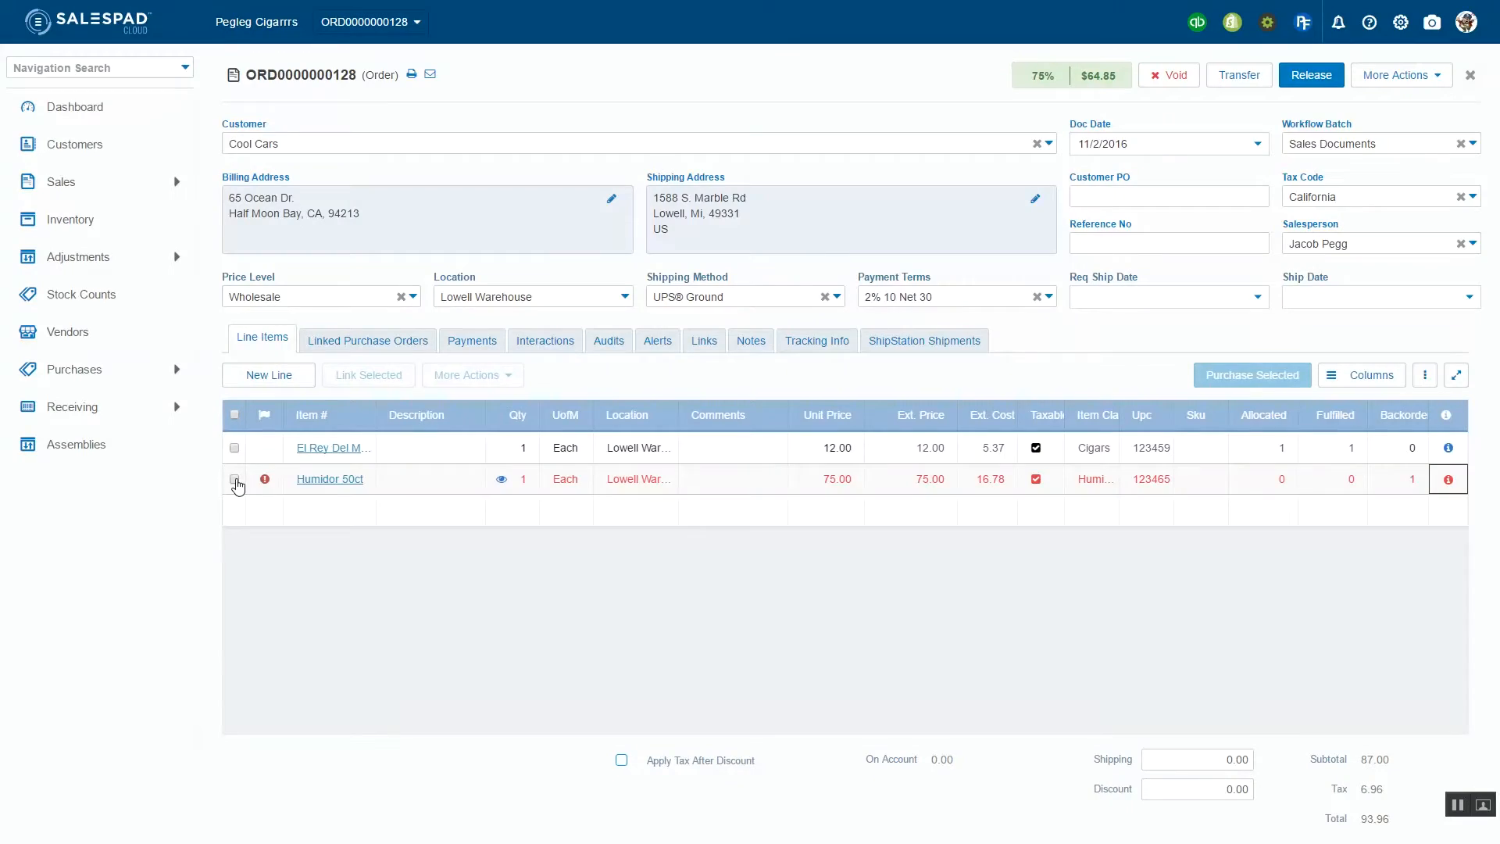
# Link the backordered Humidor 50ct line to the existing purchase order with a link quantity of 1 and save the link.
pyautogui.click(235, 479)
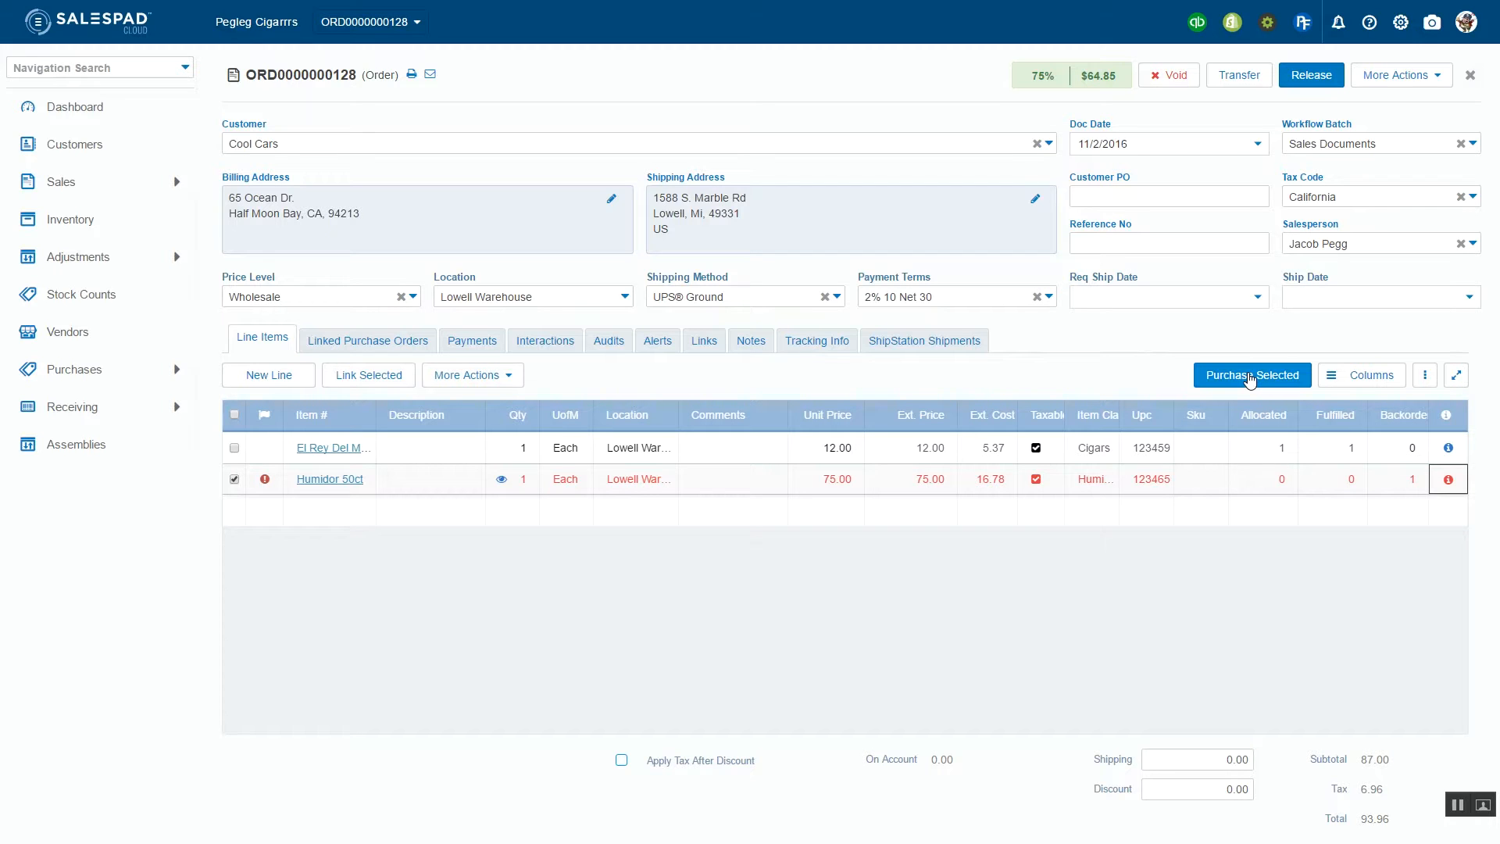
pyautogui.click(370, 384)
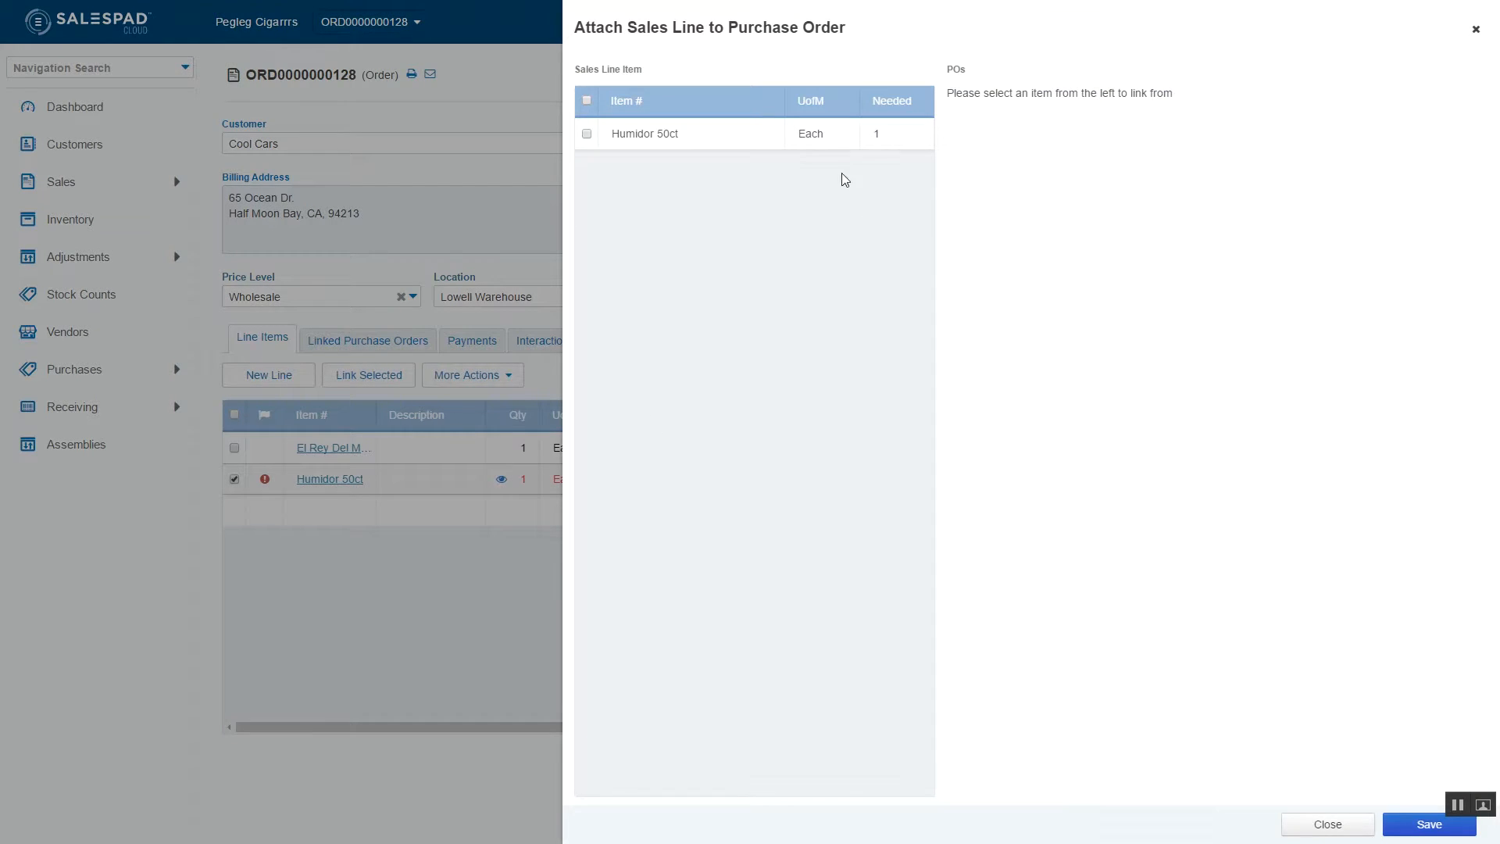
pyautogui.click(637, 142)
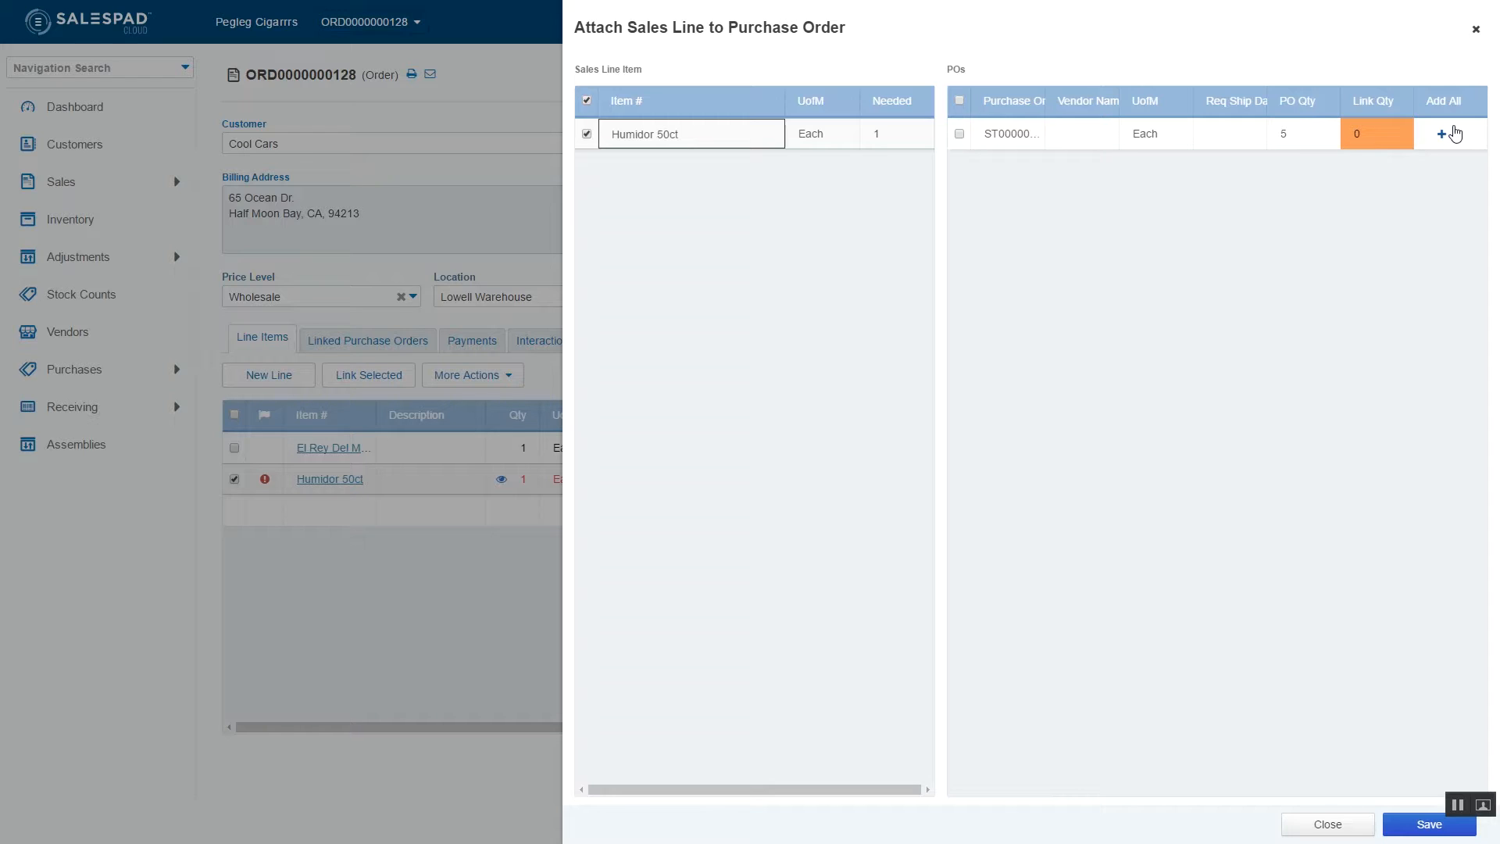
pyautogui.click(1452, 135)
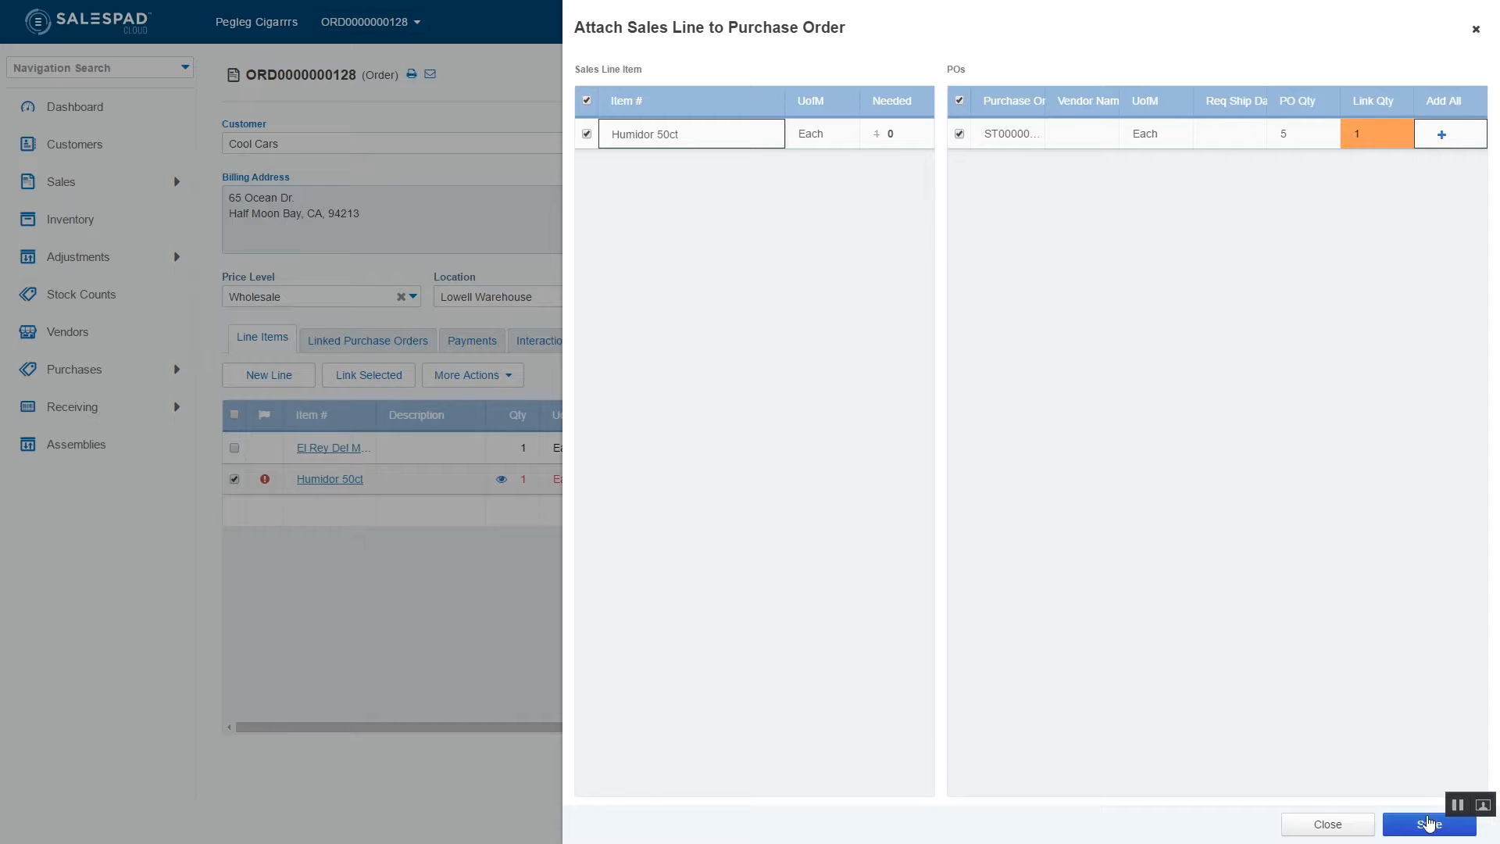
pyautogui.click(1429, 822)
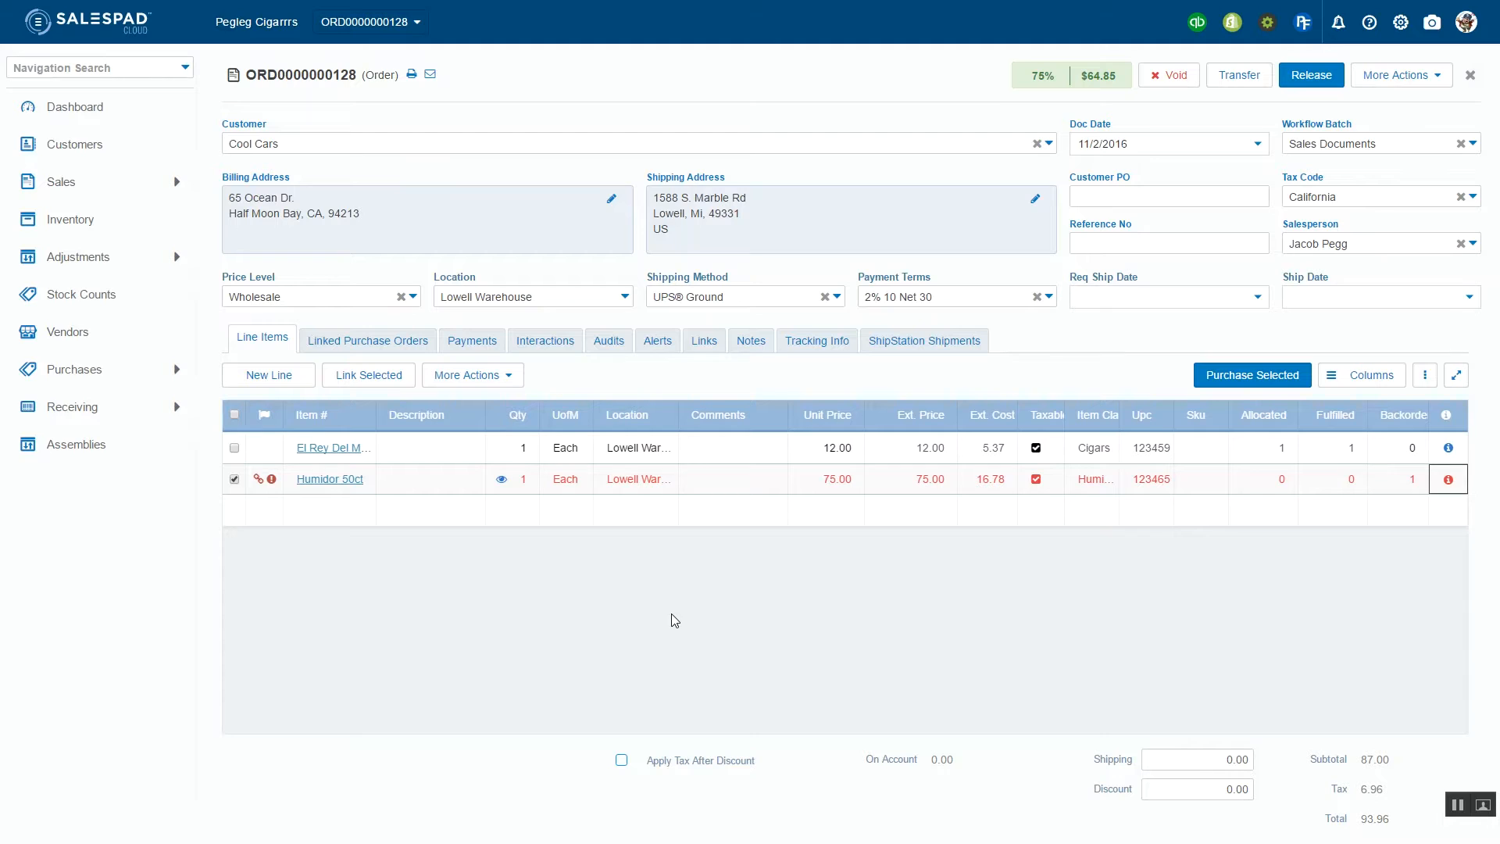
# Look at the order's Manual and PayFabric payment options and expand the overview of sales workflow batches.
pyautogui.click(472, 348)
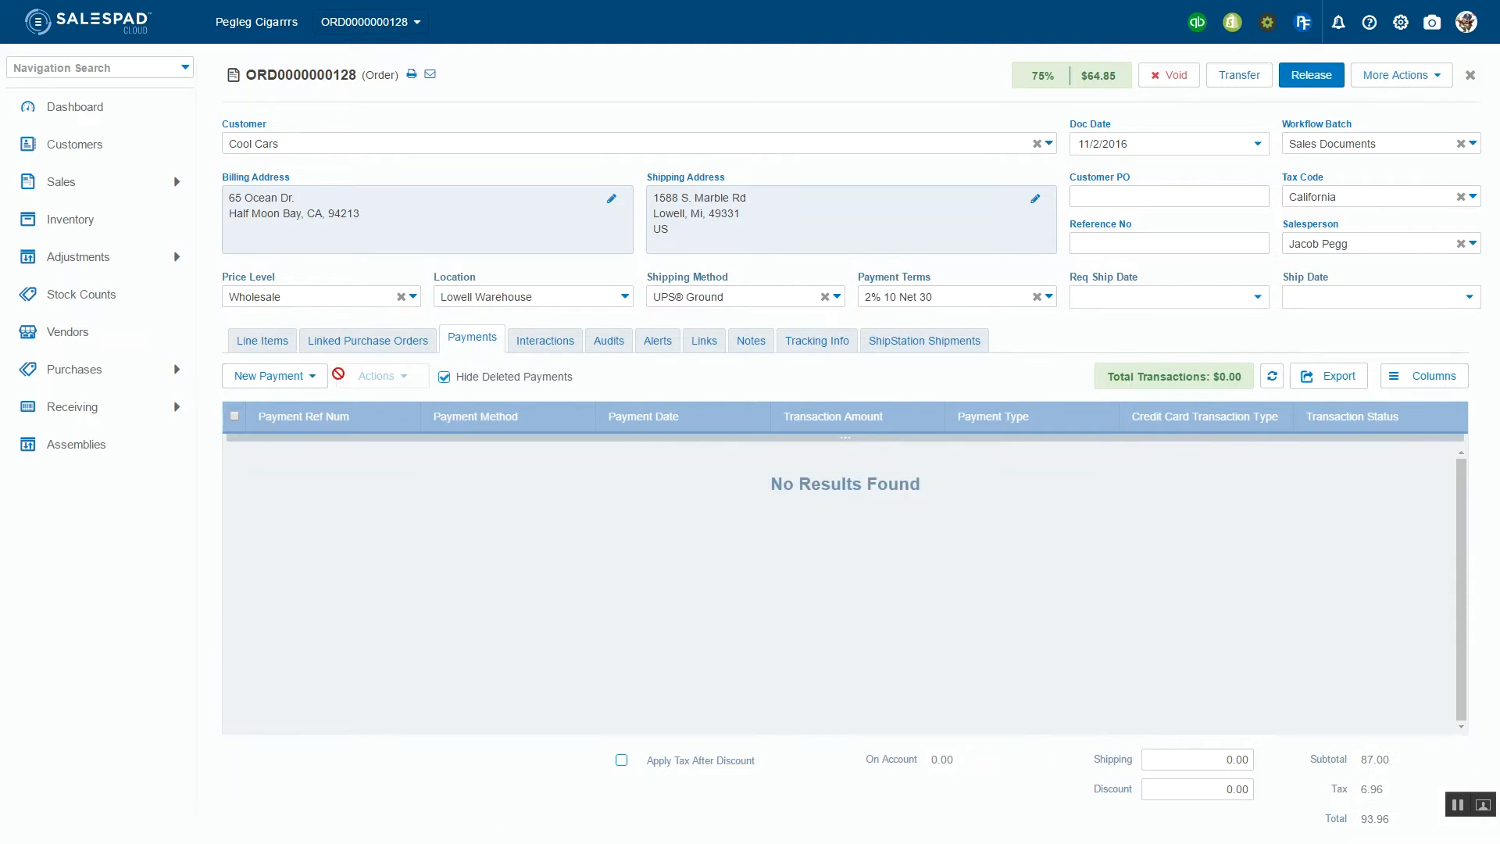
pyautogui.click(305, 378)
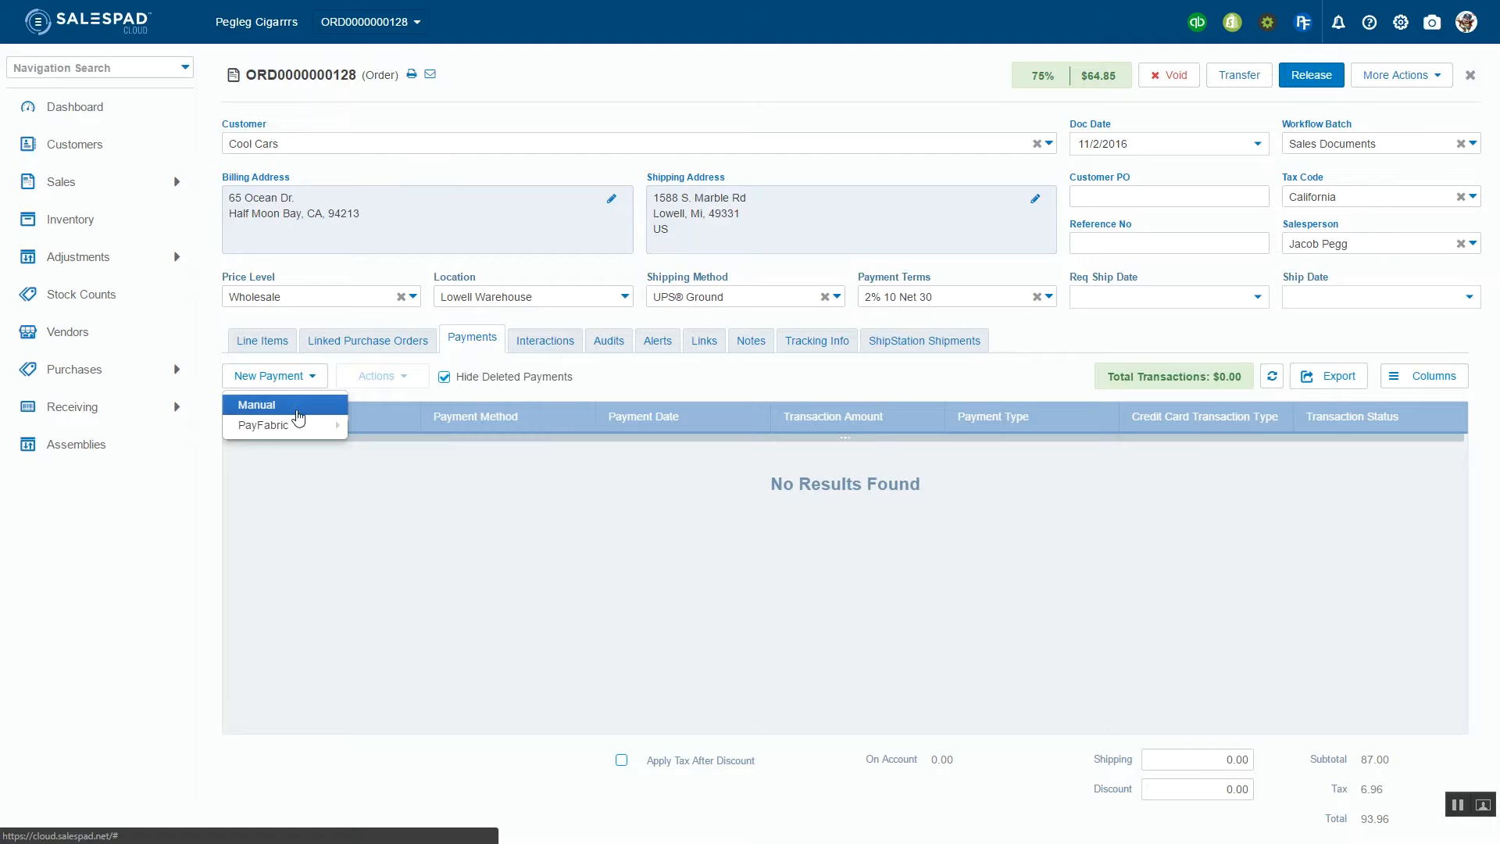
pyautogui.moveTo(297, 429)
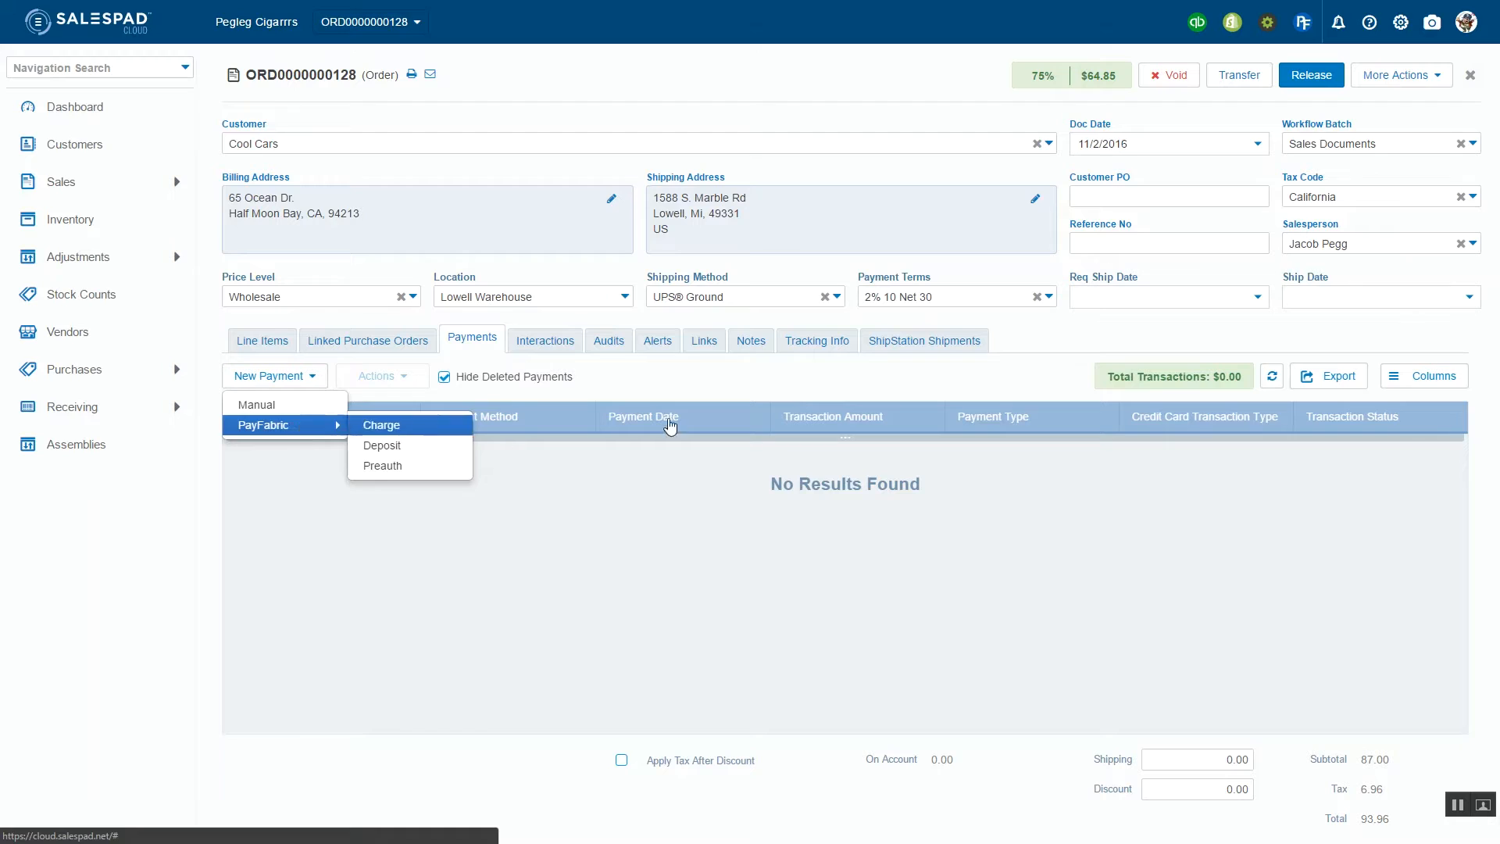
pyautogui.click(801, 383)
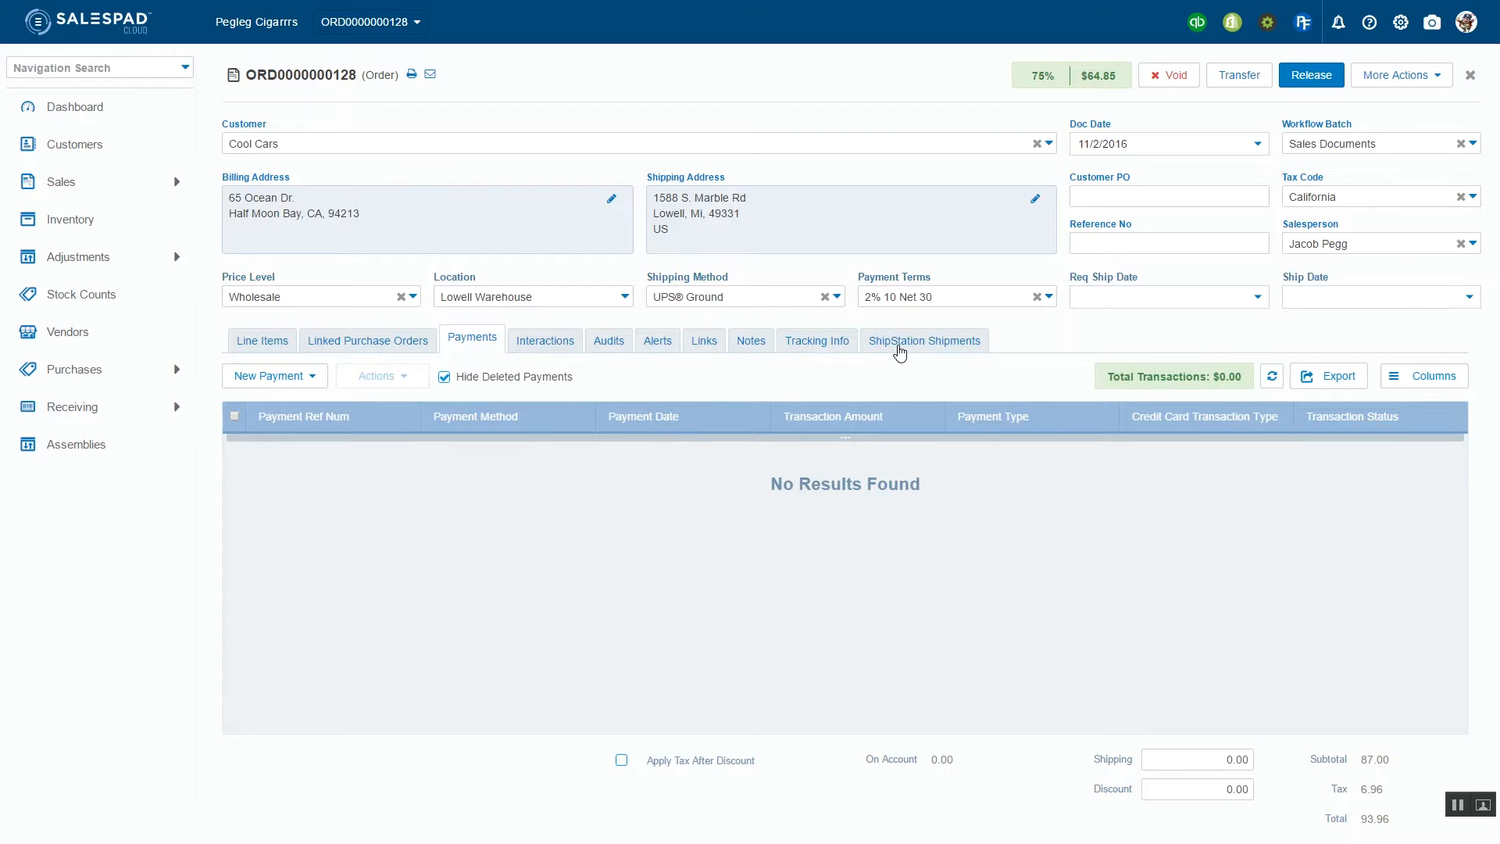
pyautogui.click(177, 183)
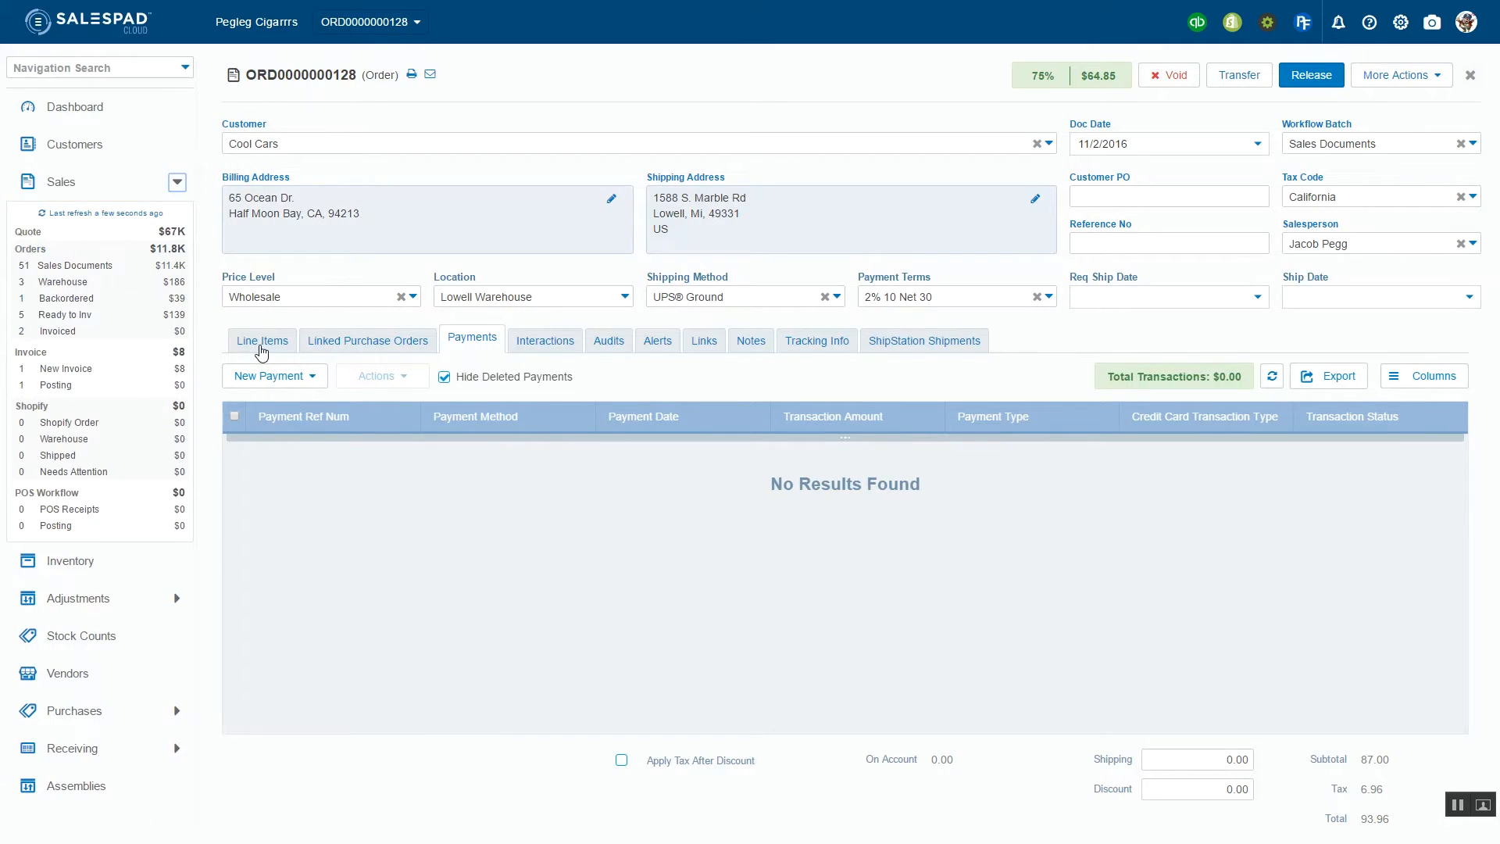
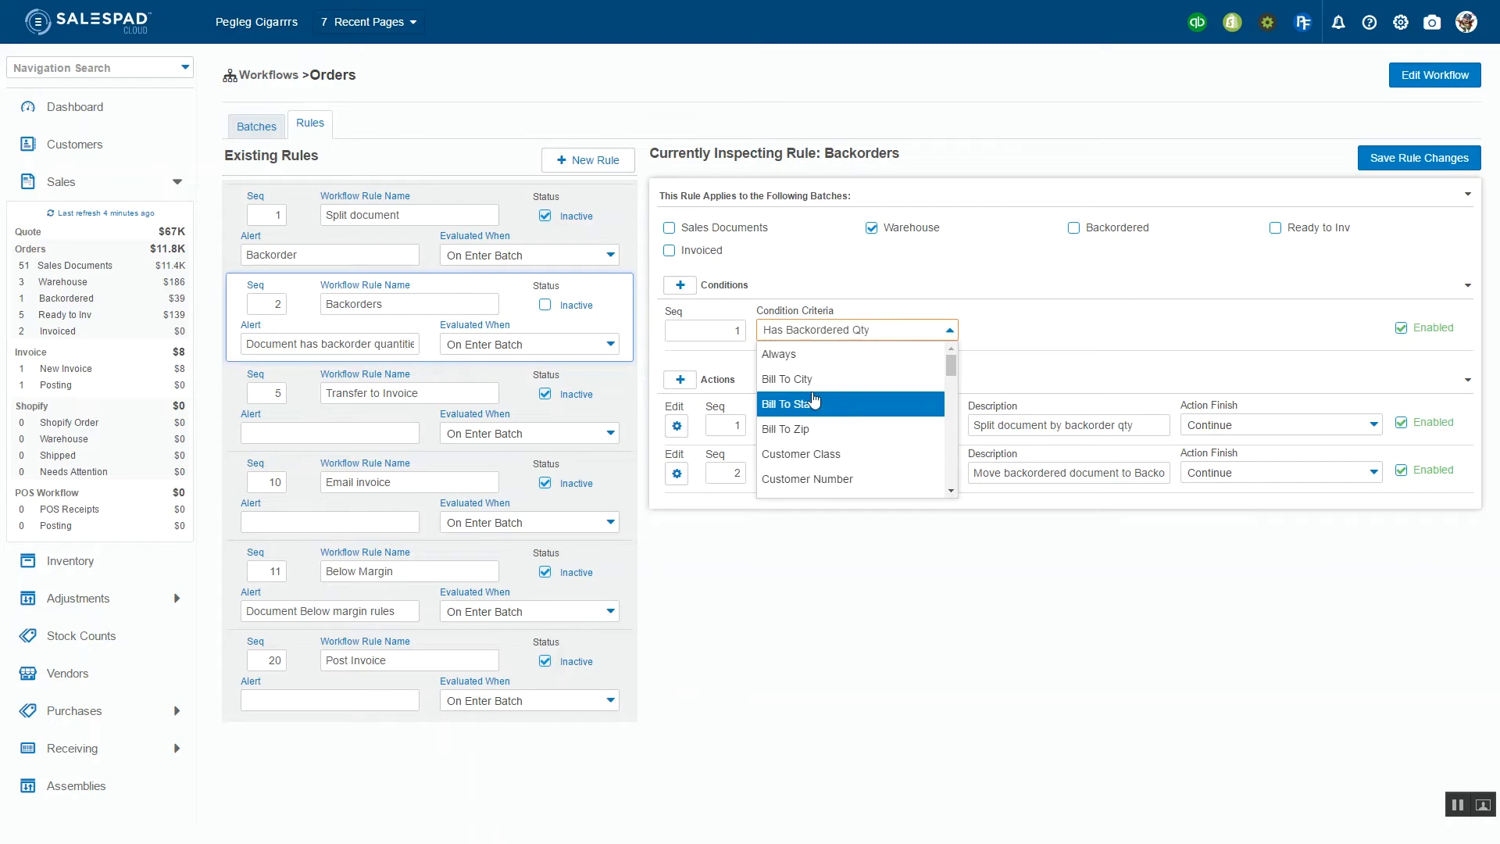
# Examine the Backorders rule's available condition criteria, evaluation timing options and applicable batches in the Orders workflow.
pyautogui.scroll(-5, 879, 406)
pyautogui.scroll(-10, 885, 413)
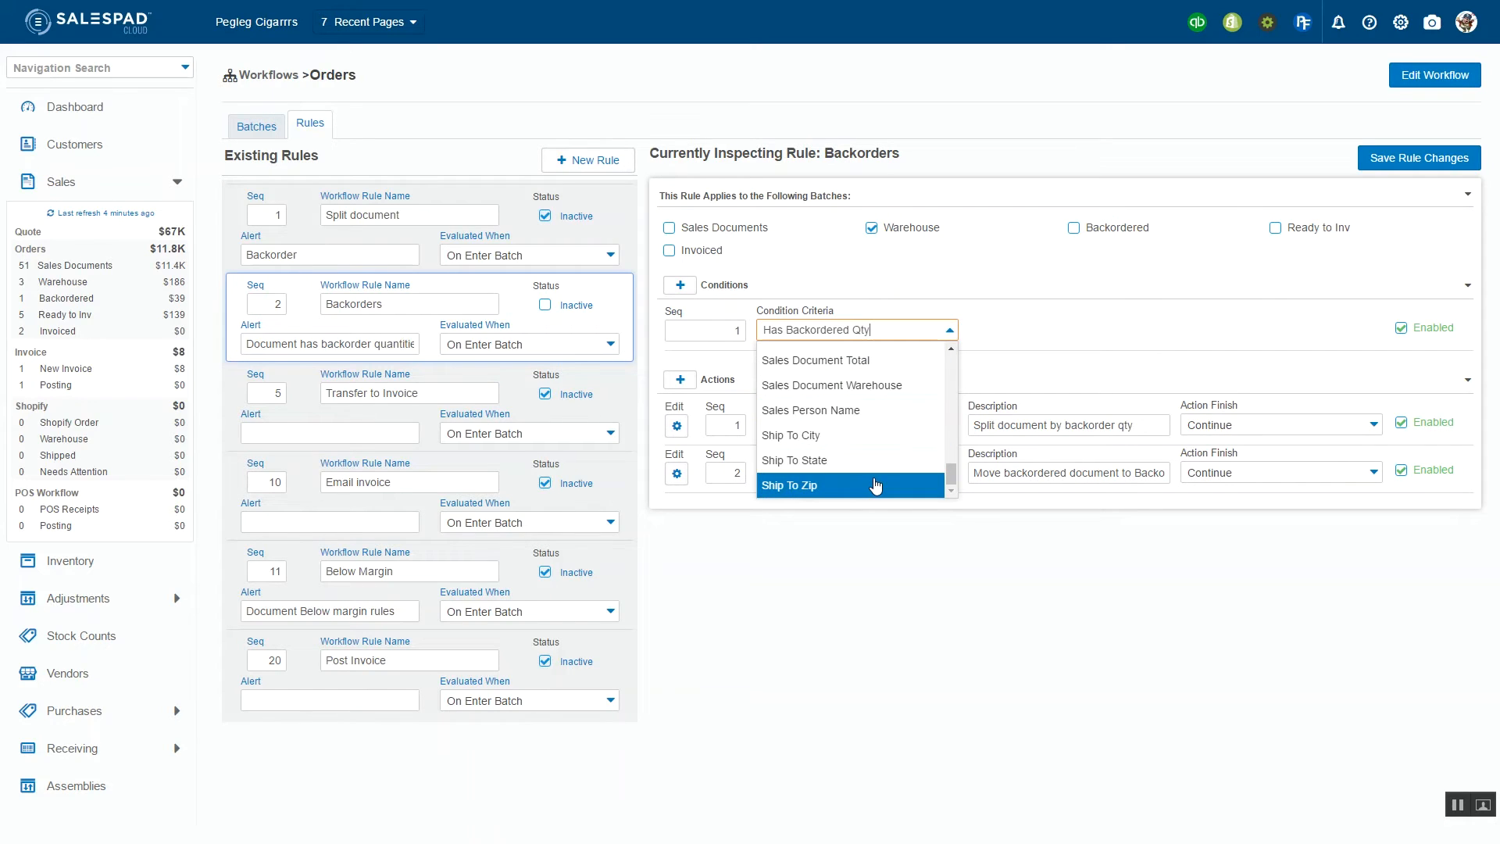
pyautogui.click(875, 597)
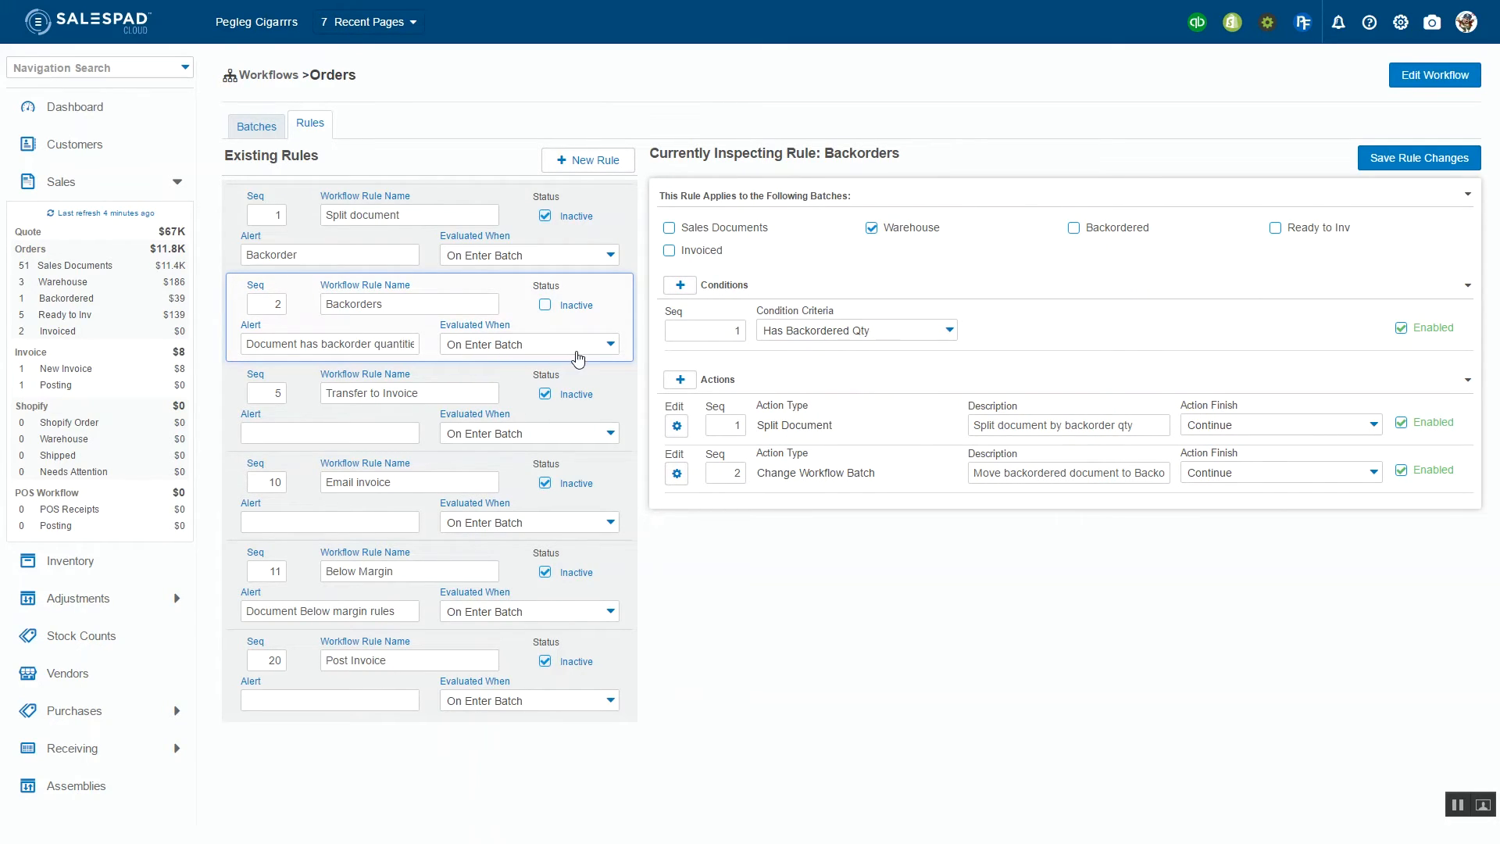
pyautogui.click(562, 347)
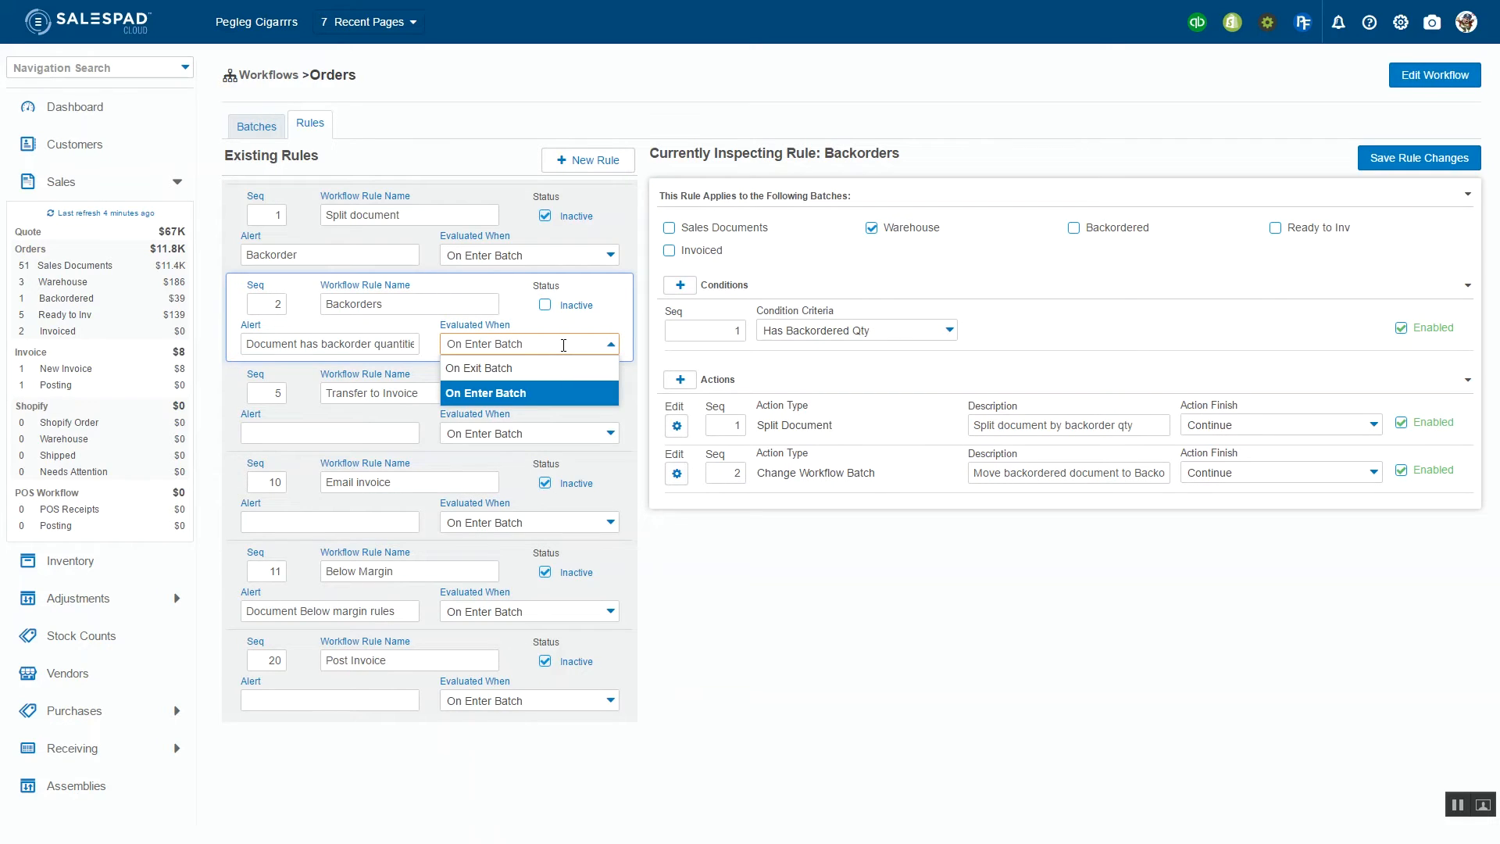
pyautogui.click(927, 251)
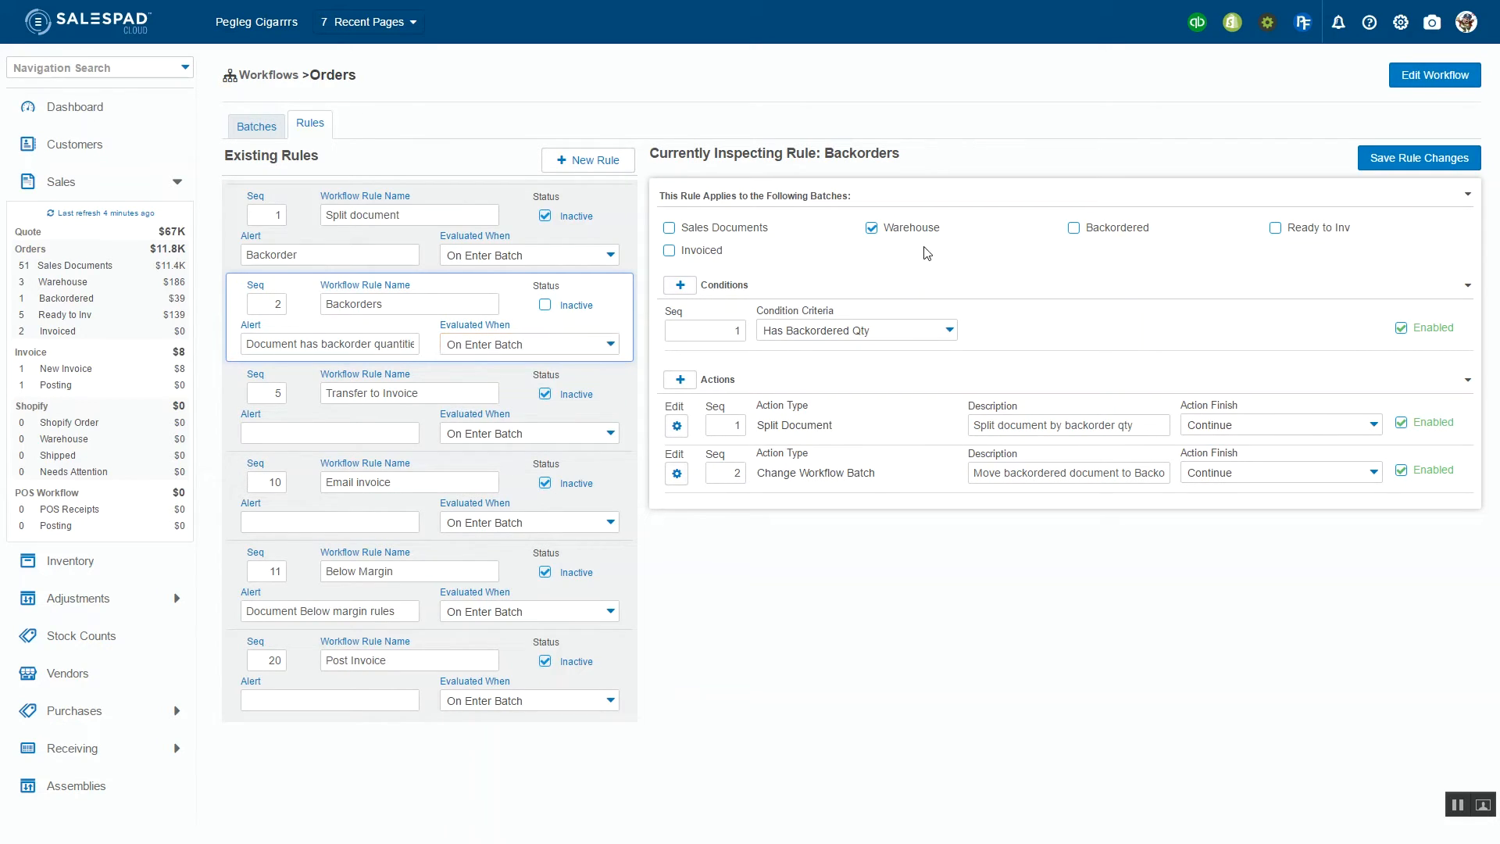
pyautogui.click(894, 233)
pyautogui.click(895, 232)
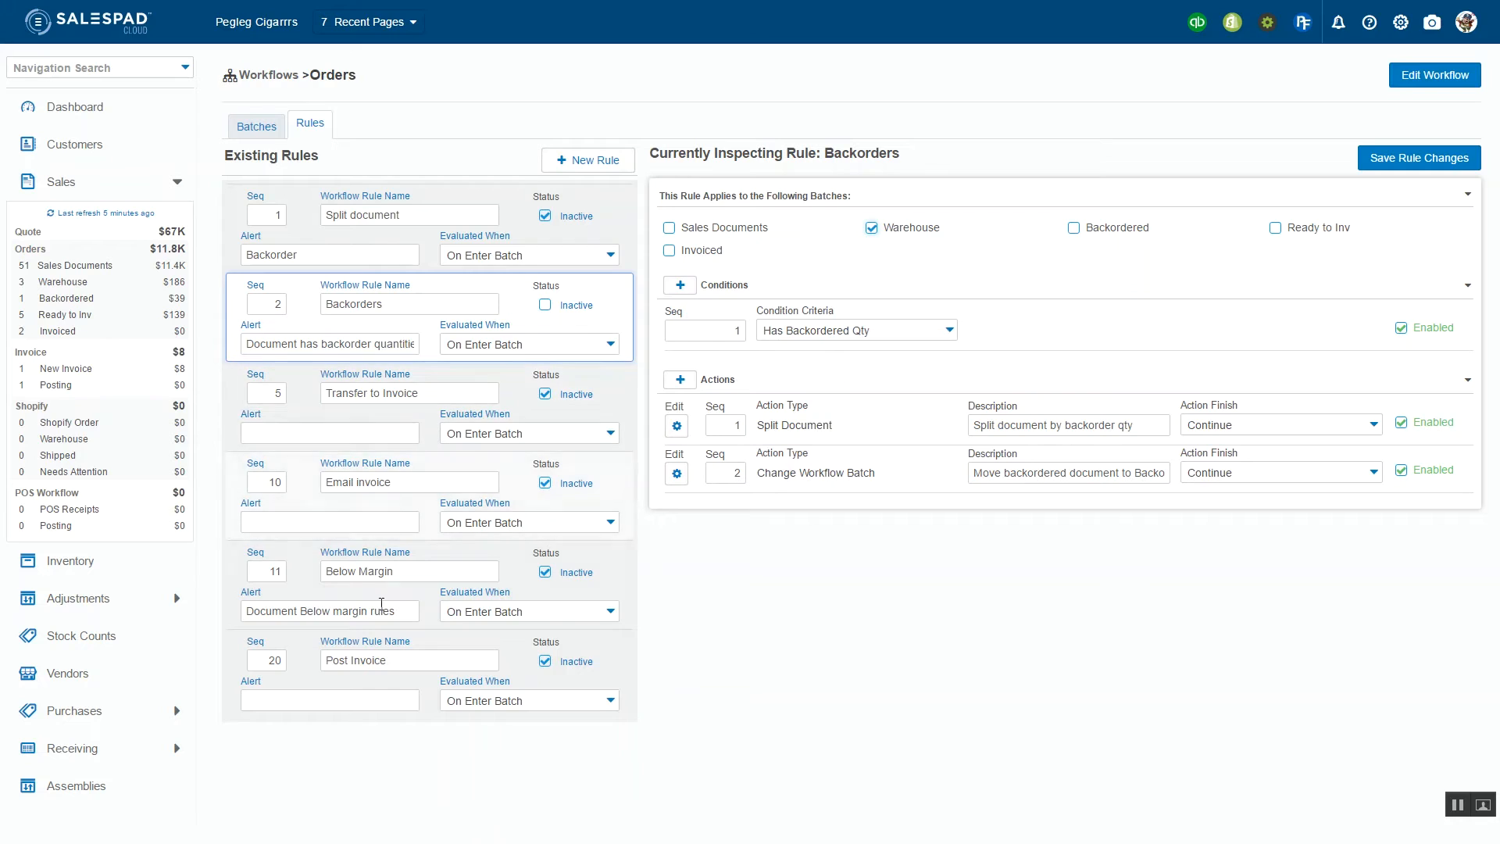
# Review the Below Margin, Email invoice and Post Invoice rules, including the settings of the Email action.
pyautogui.click(311, 578)
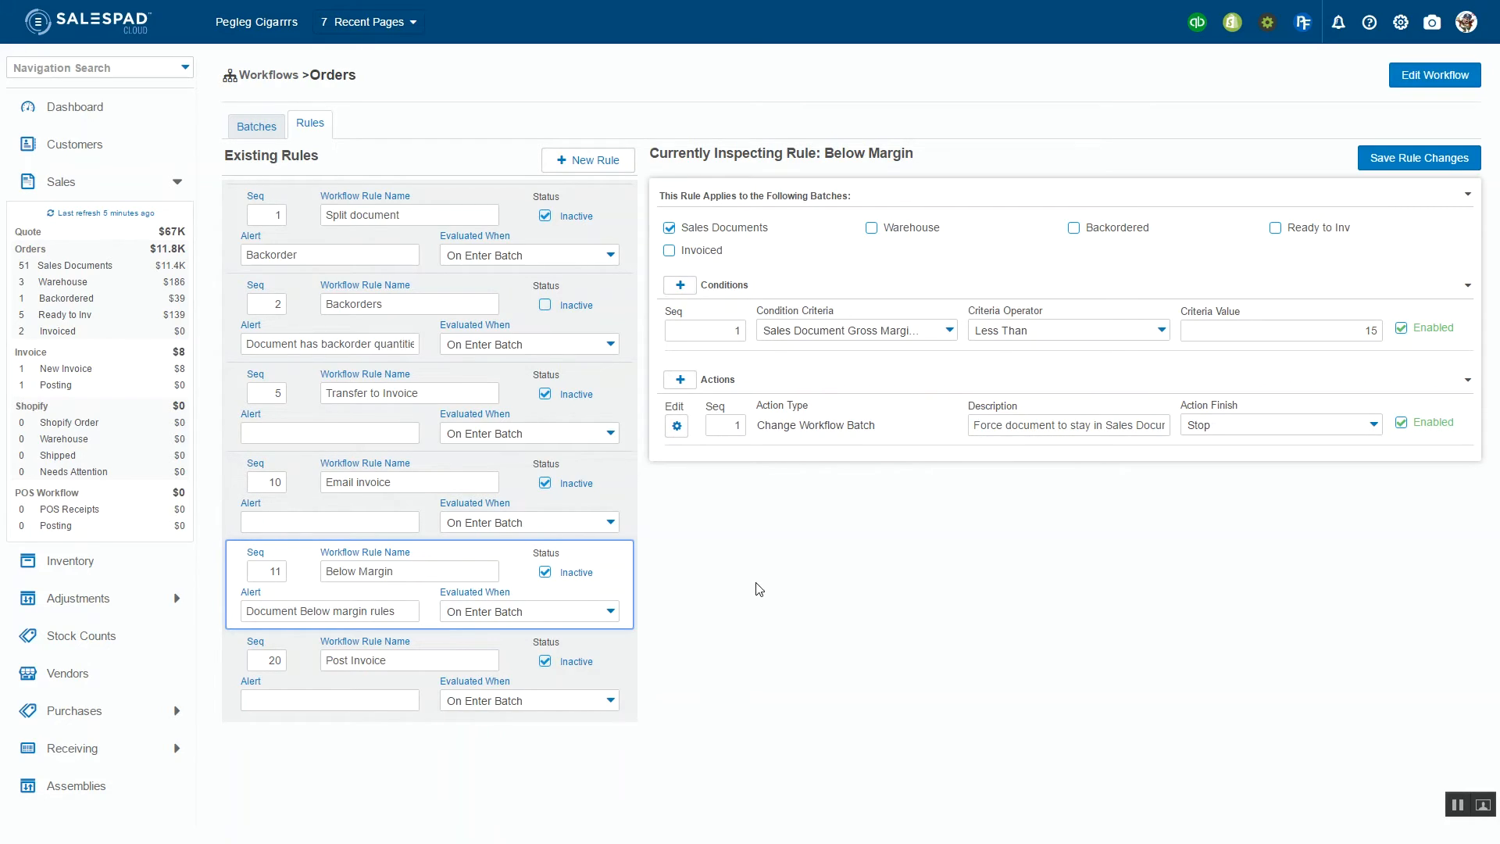
pyautogui.click(324, 485)
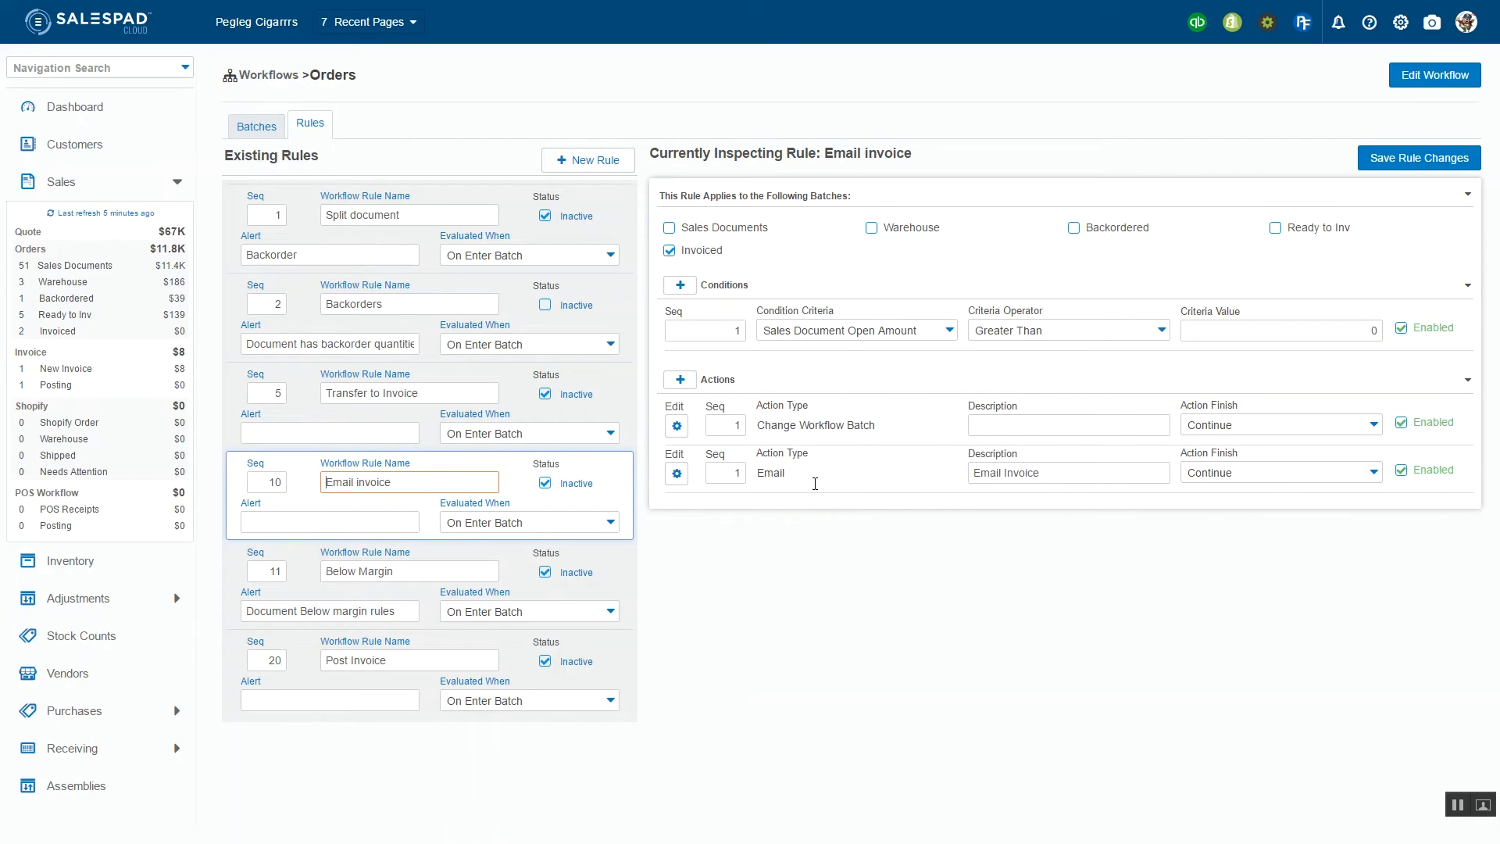
pyautogui.click(677, 474)
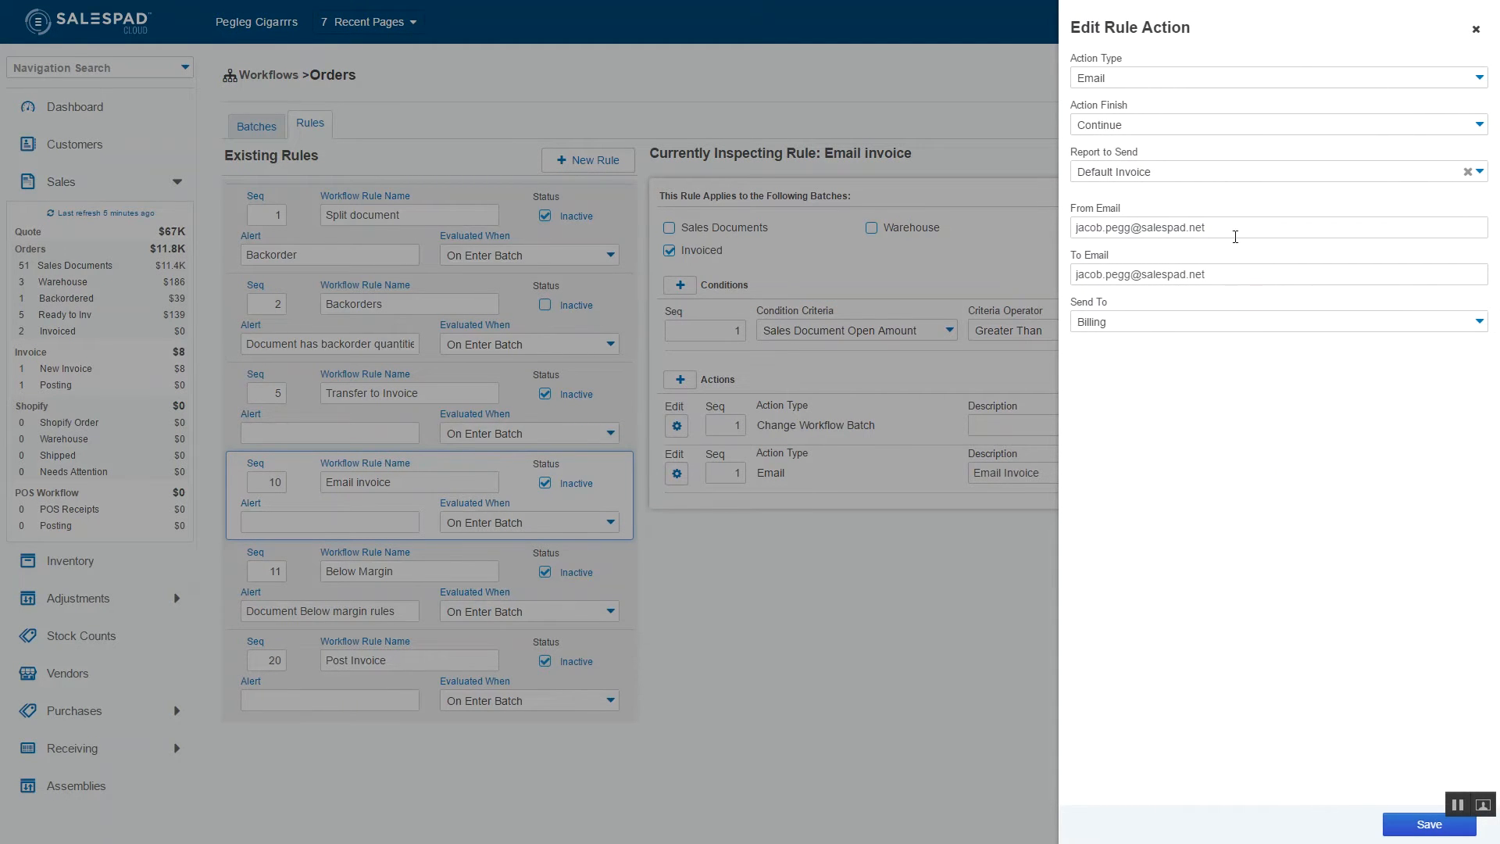
pyautogui.click(1466, 826)
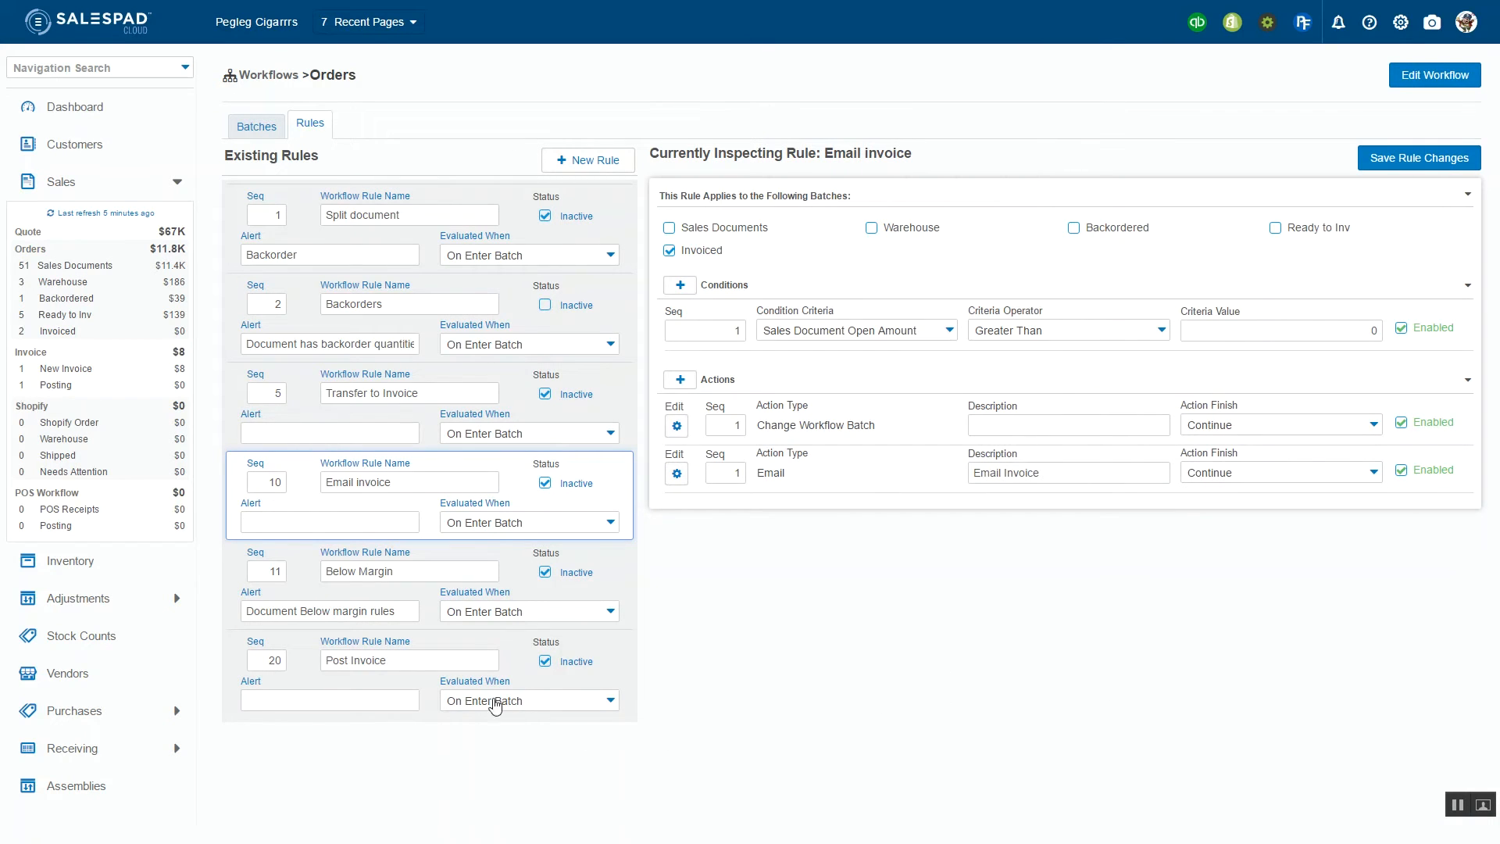
pyautogui.click(346, 661)
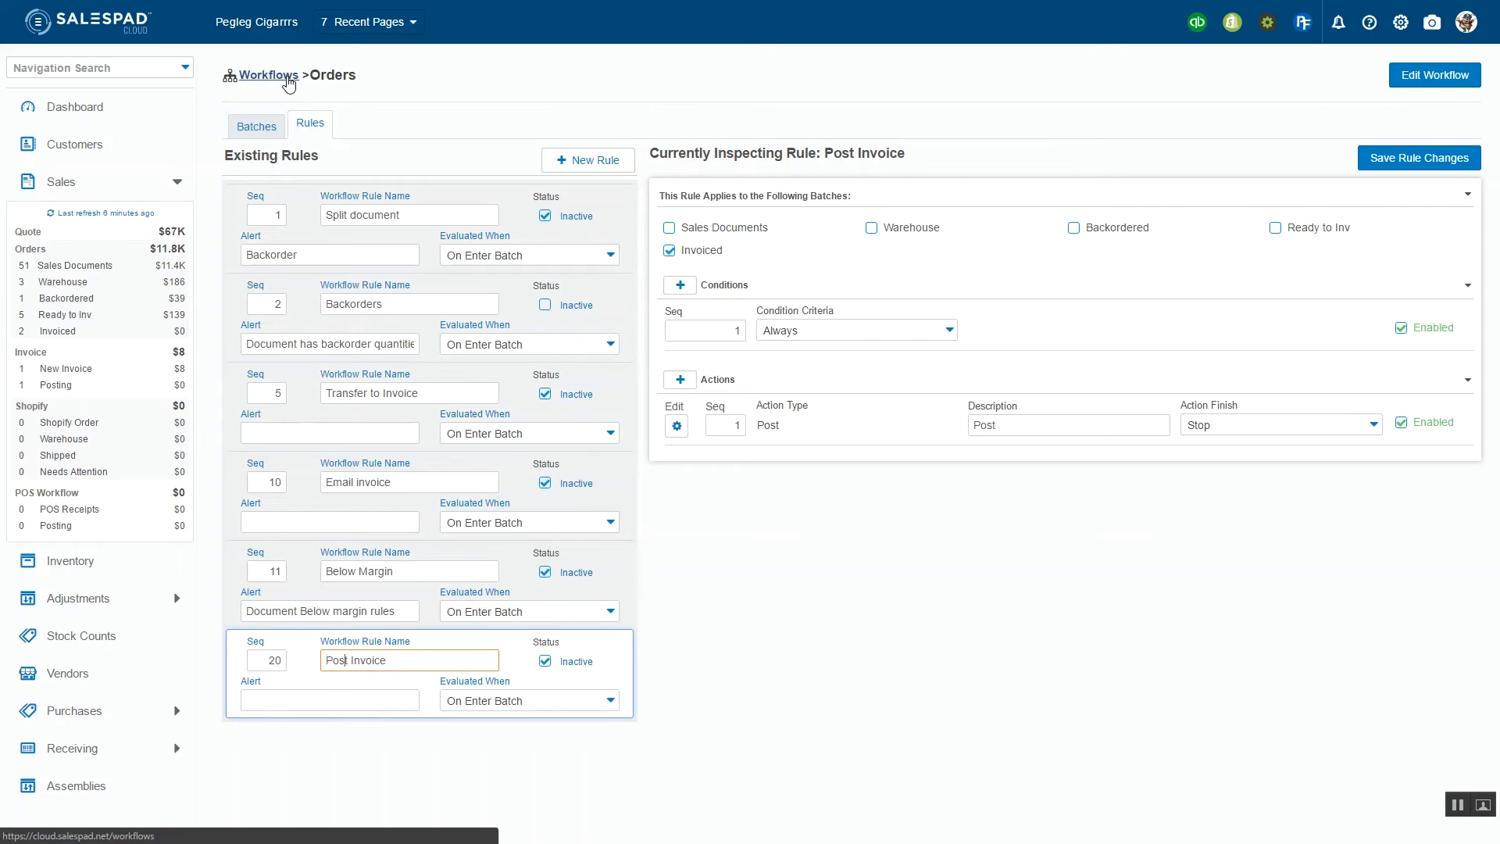
# Look through the purchasing workflows, the sales documents list and the inventory adjustments list.
pyautogui.click(284, 79)
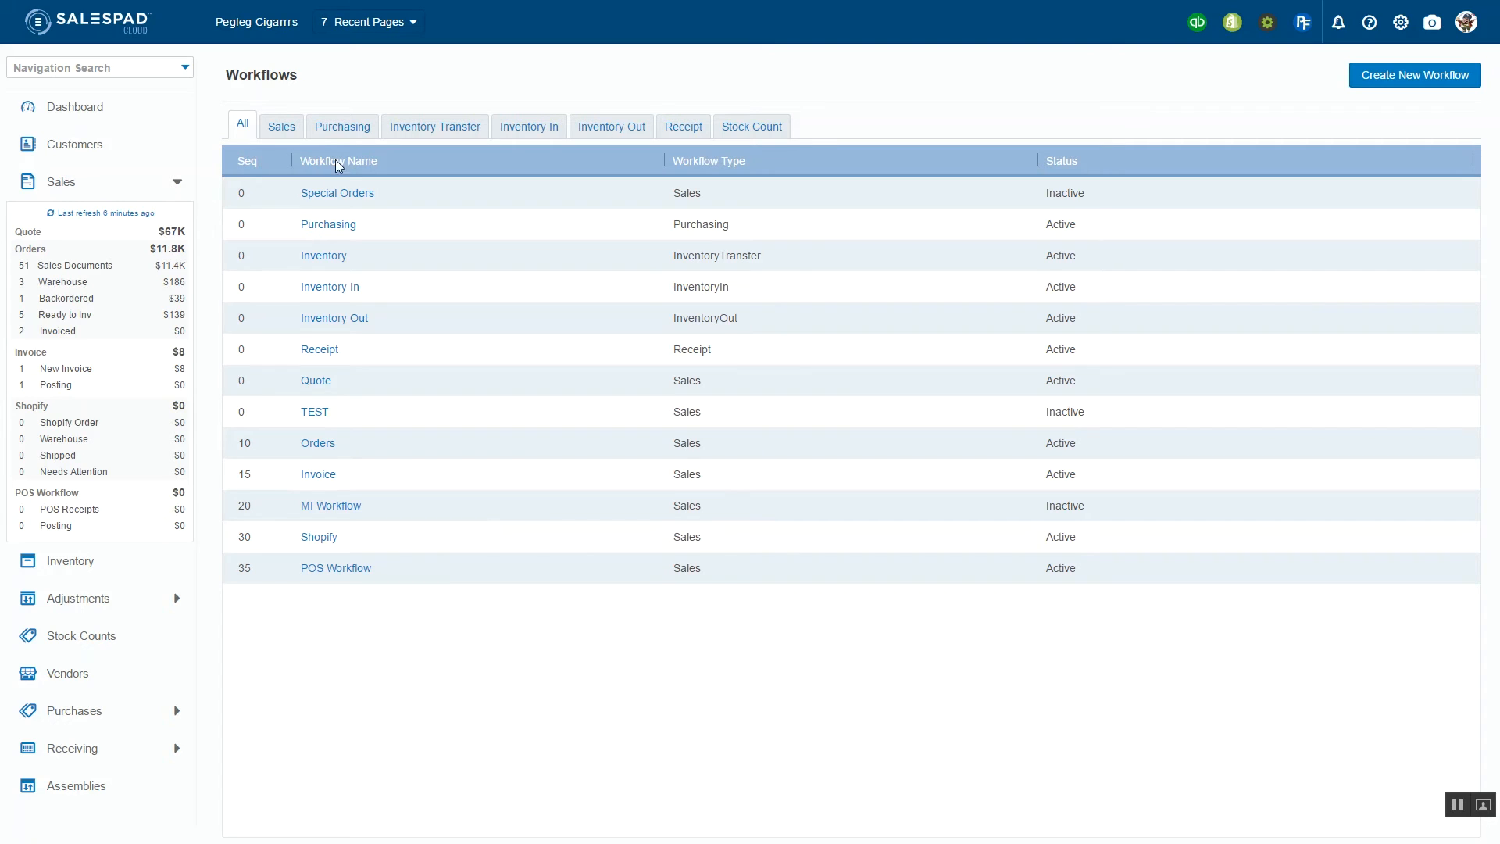
pyautogui.click(336, 131)
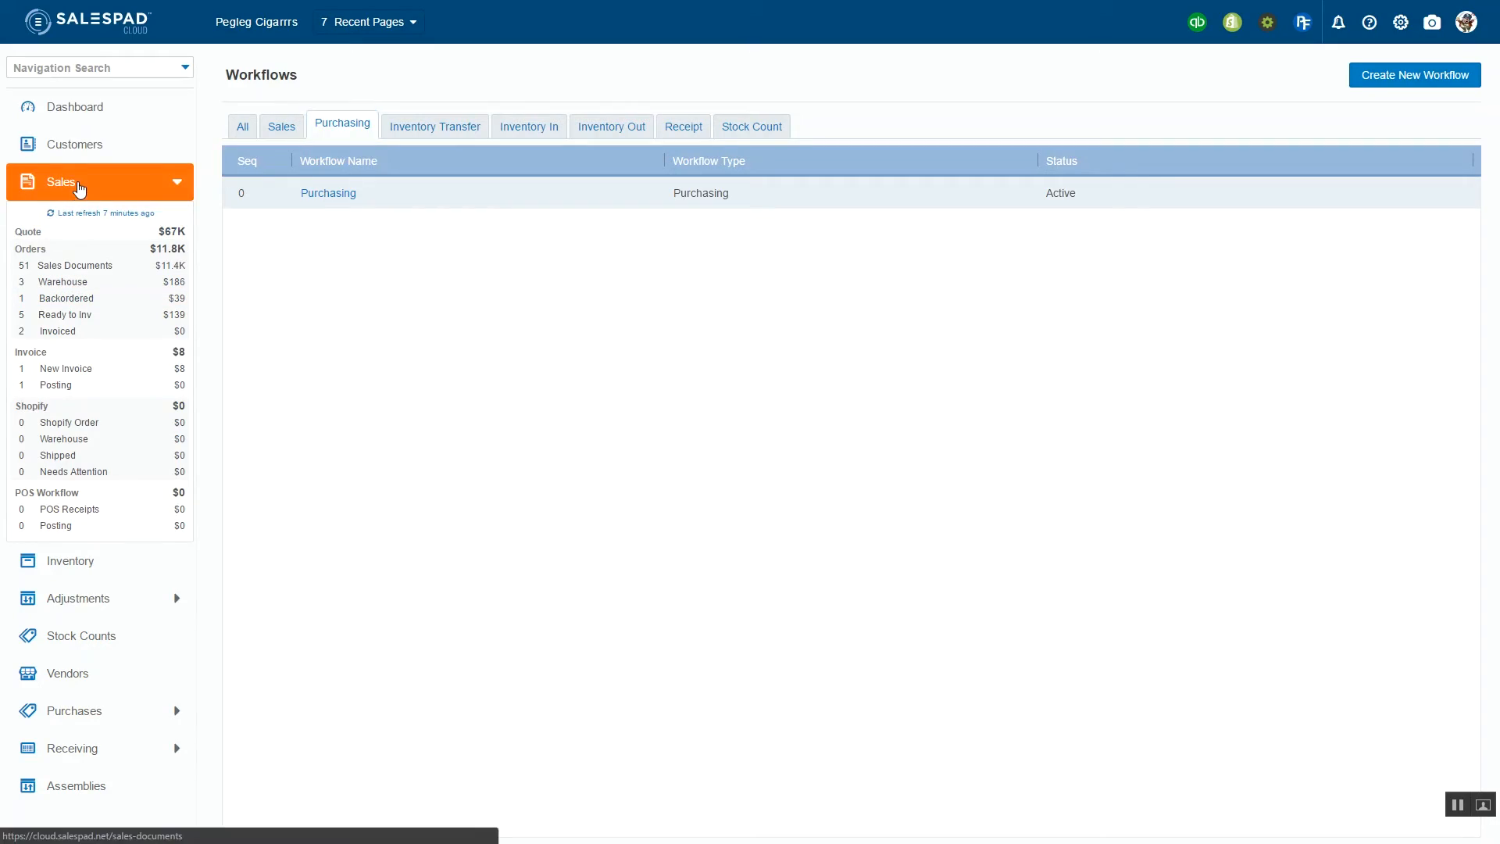
pyautogui.click(40, 187)
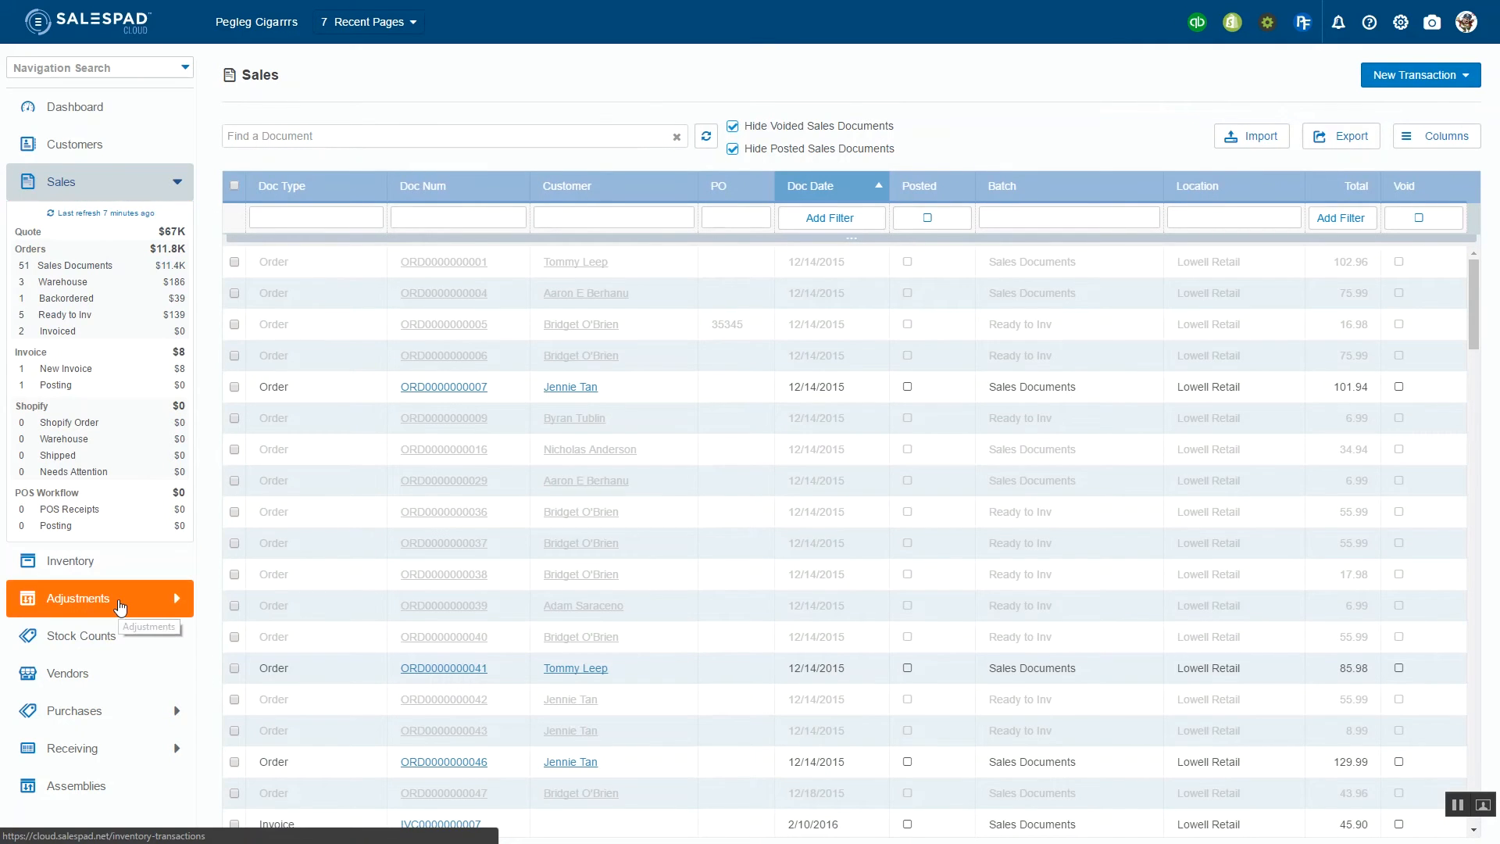
pyautogui.click(120, 602)
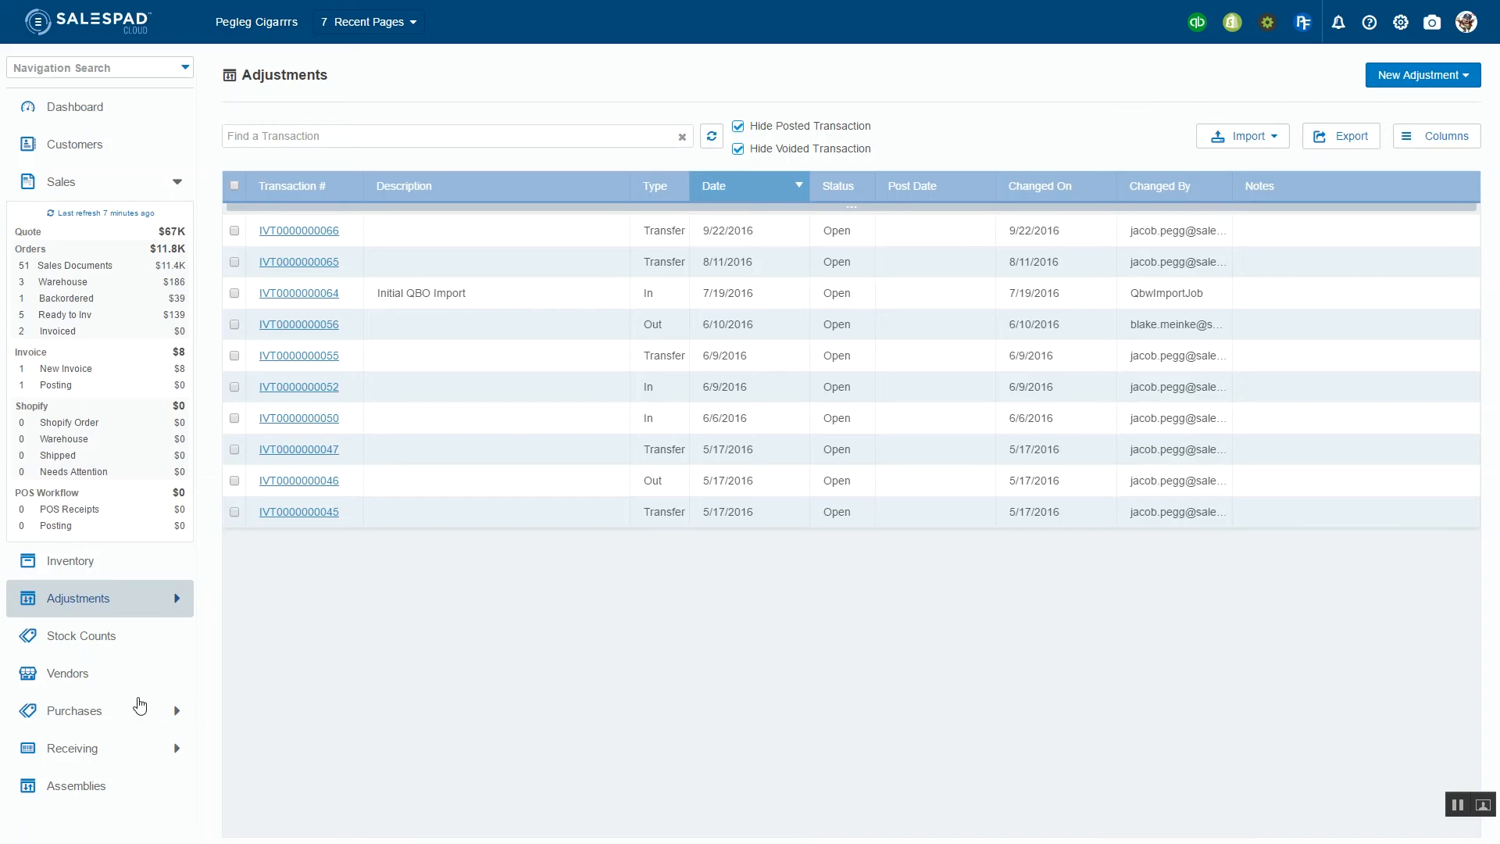
# Inspect the started stock count, and the items and audit history of the historical stock count dated 10/19/2016.
pyautogui.click(89, 645)
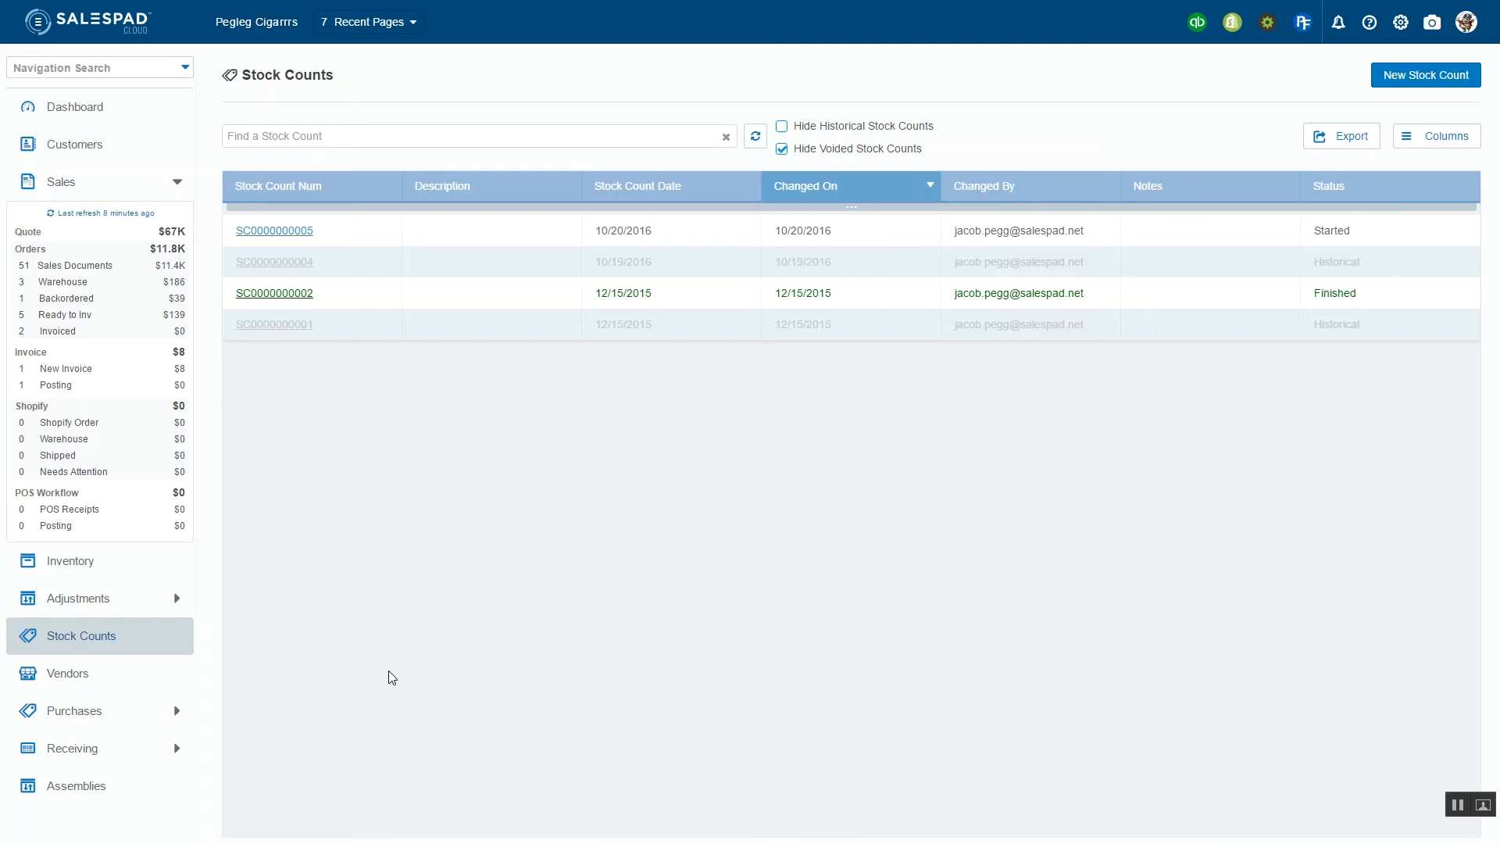
pyautogui.click(269, 241)
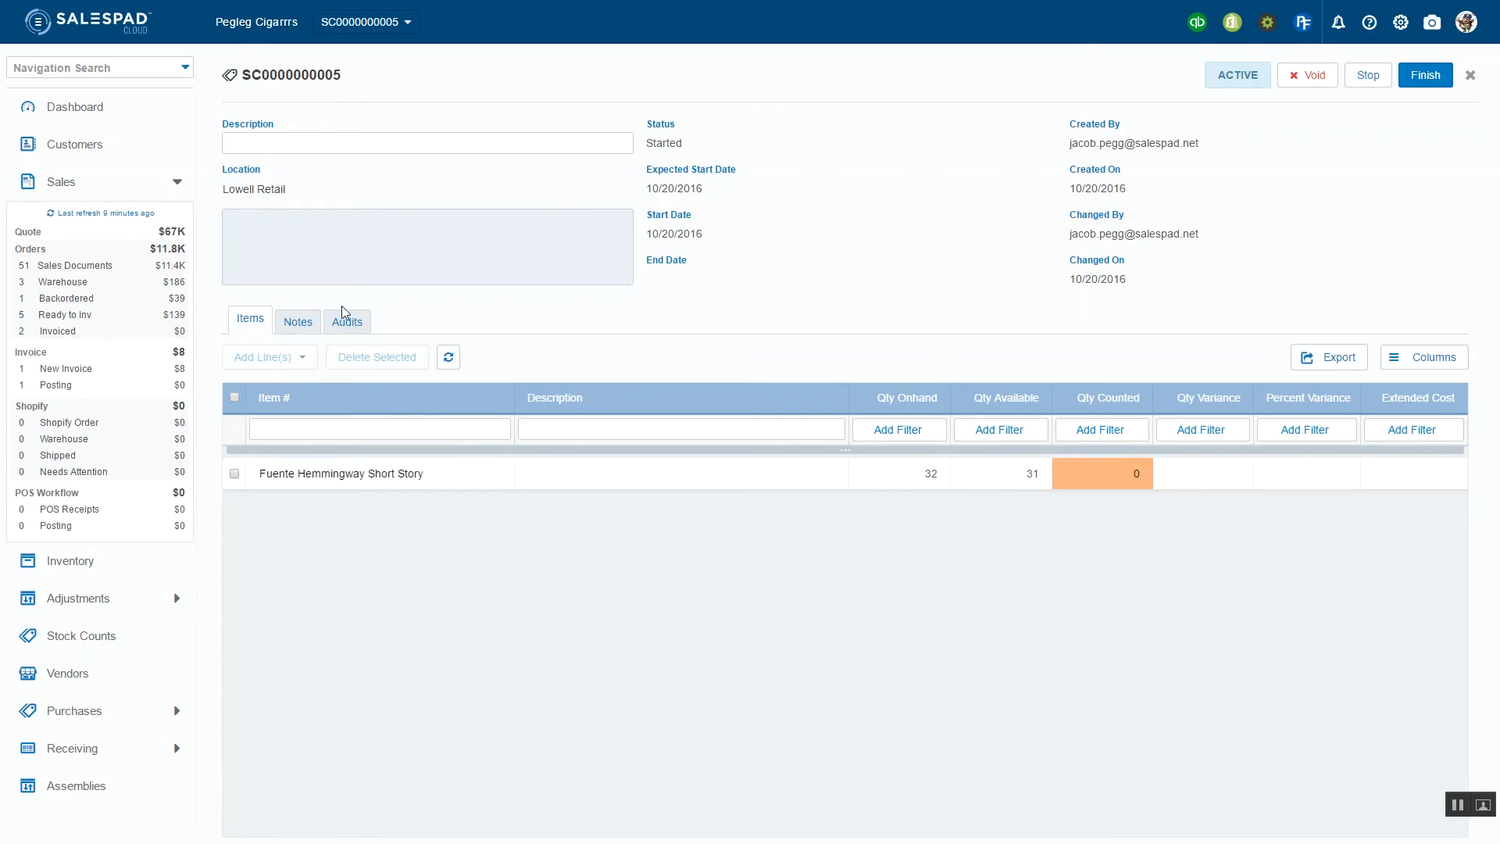
pyautogui.click(1469, 75)
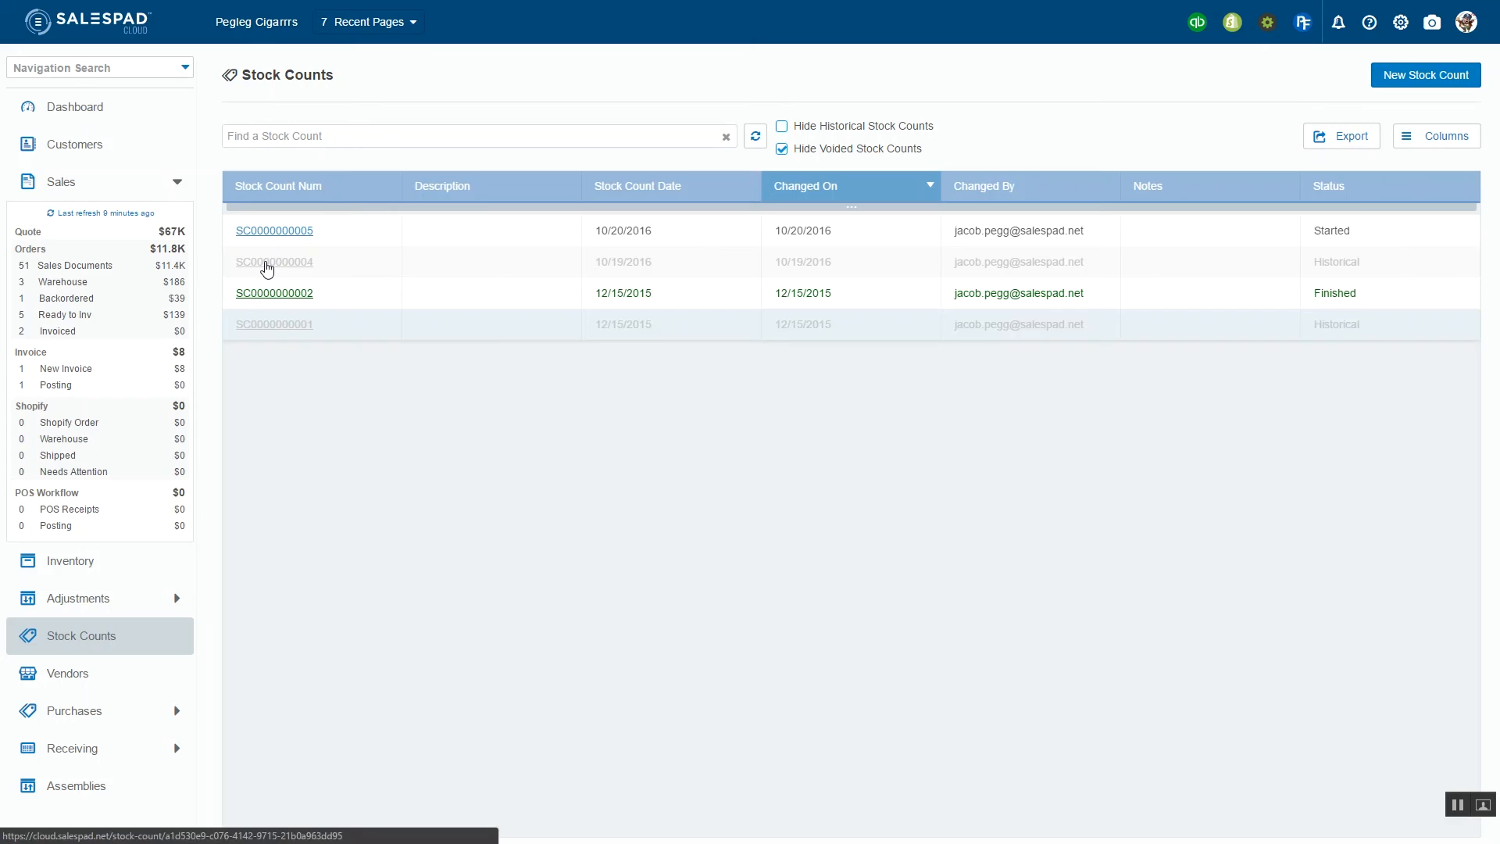
pyautogui.click(267, 264)
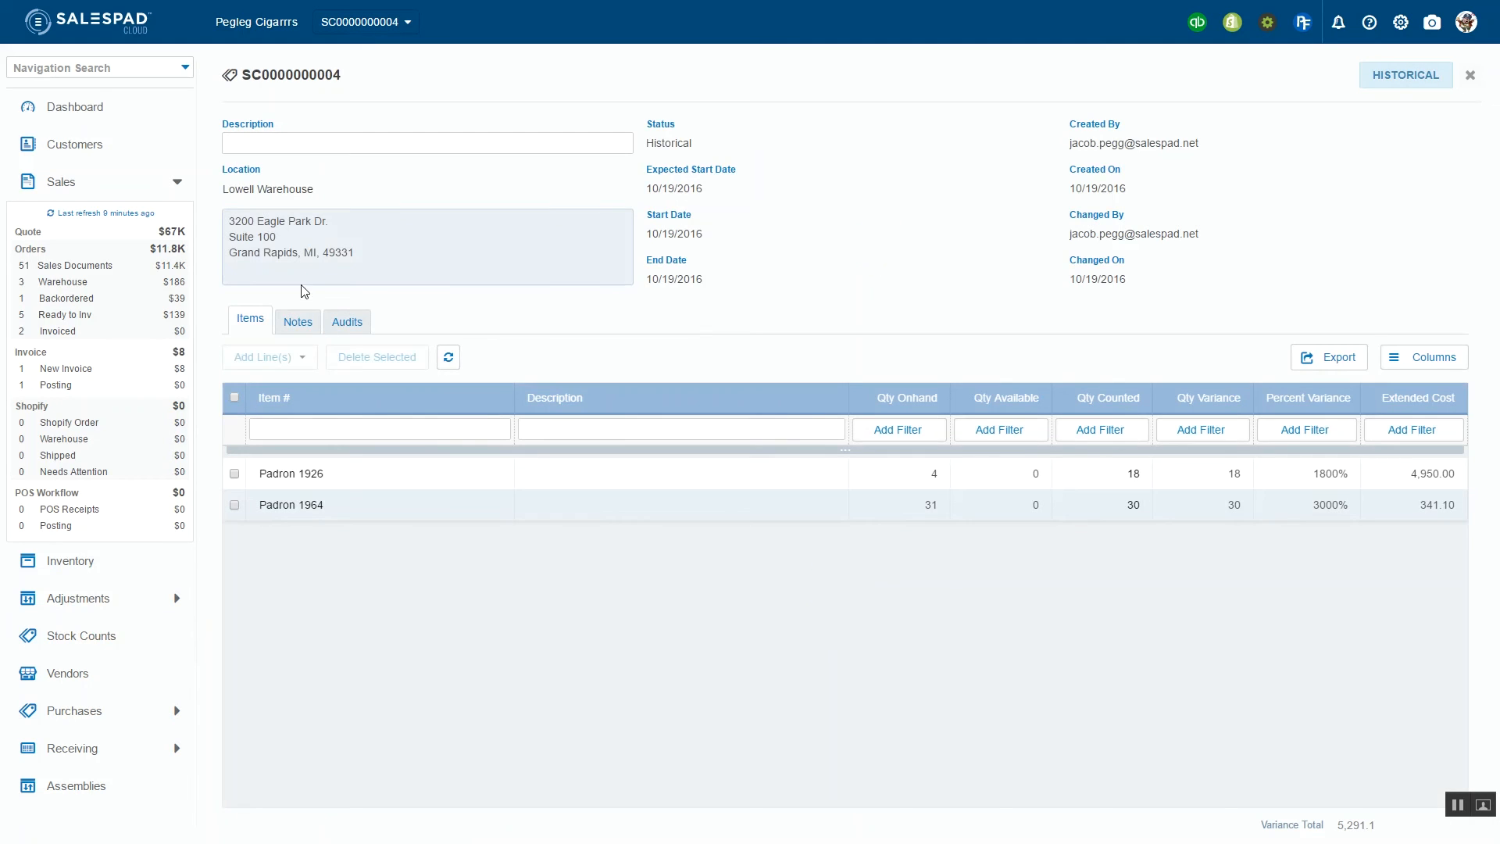
pyautogui.click(348, 327)
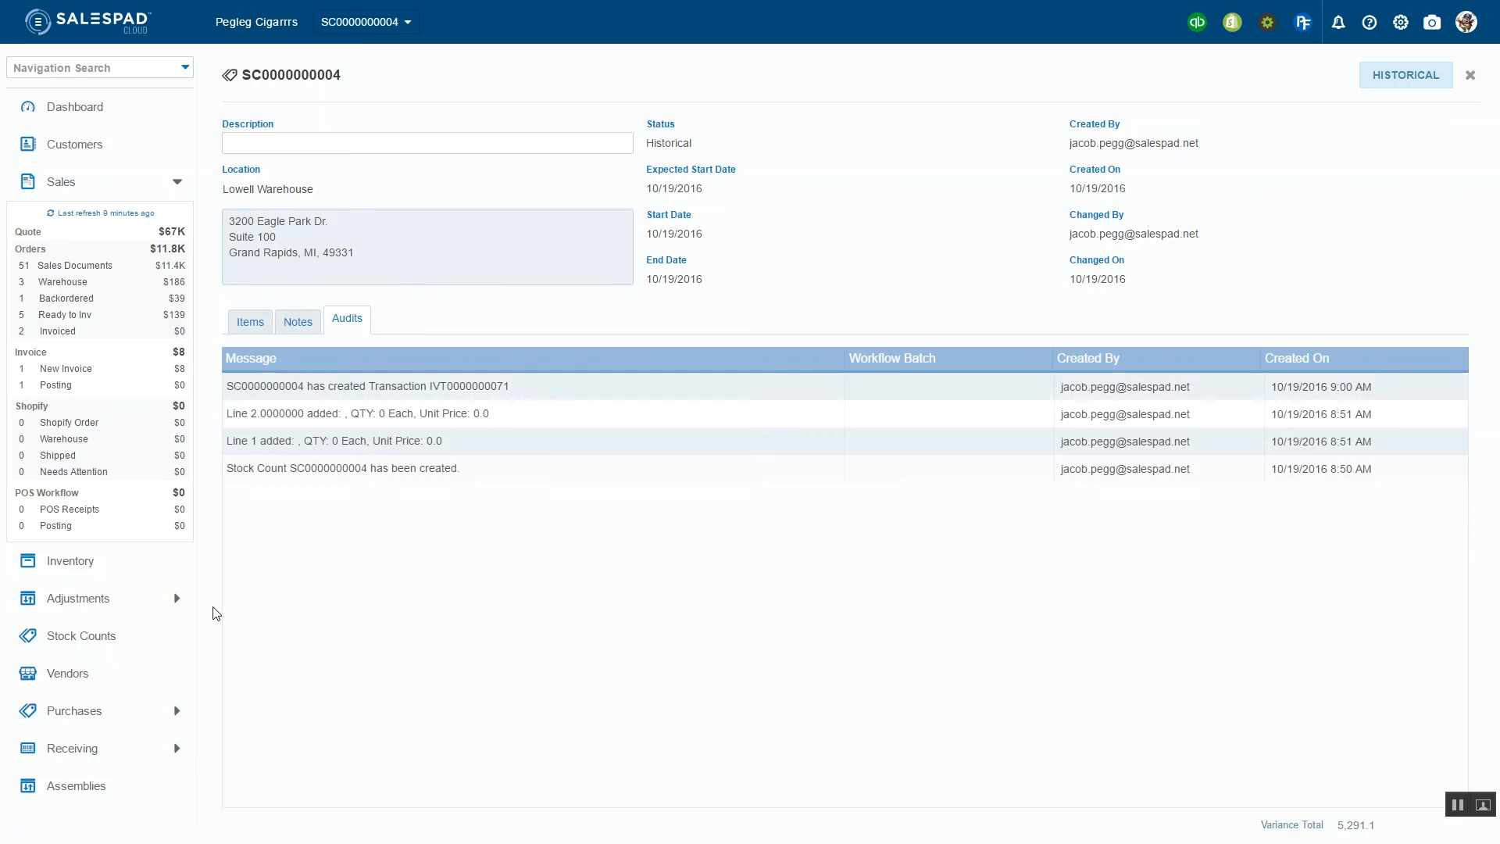
# Include posted transactions in the adjustments list and open the adjustment generated from the 10/19/2016 stock count.
pyautogui.click(95, 598)
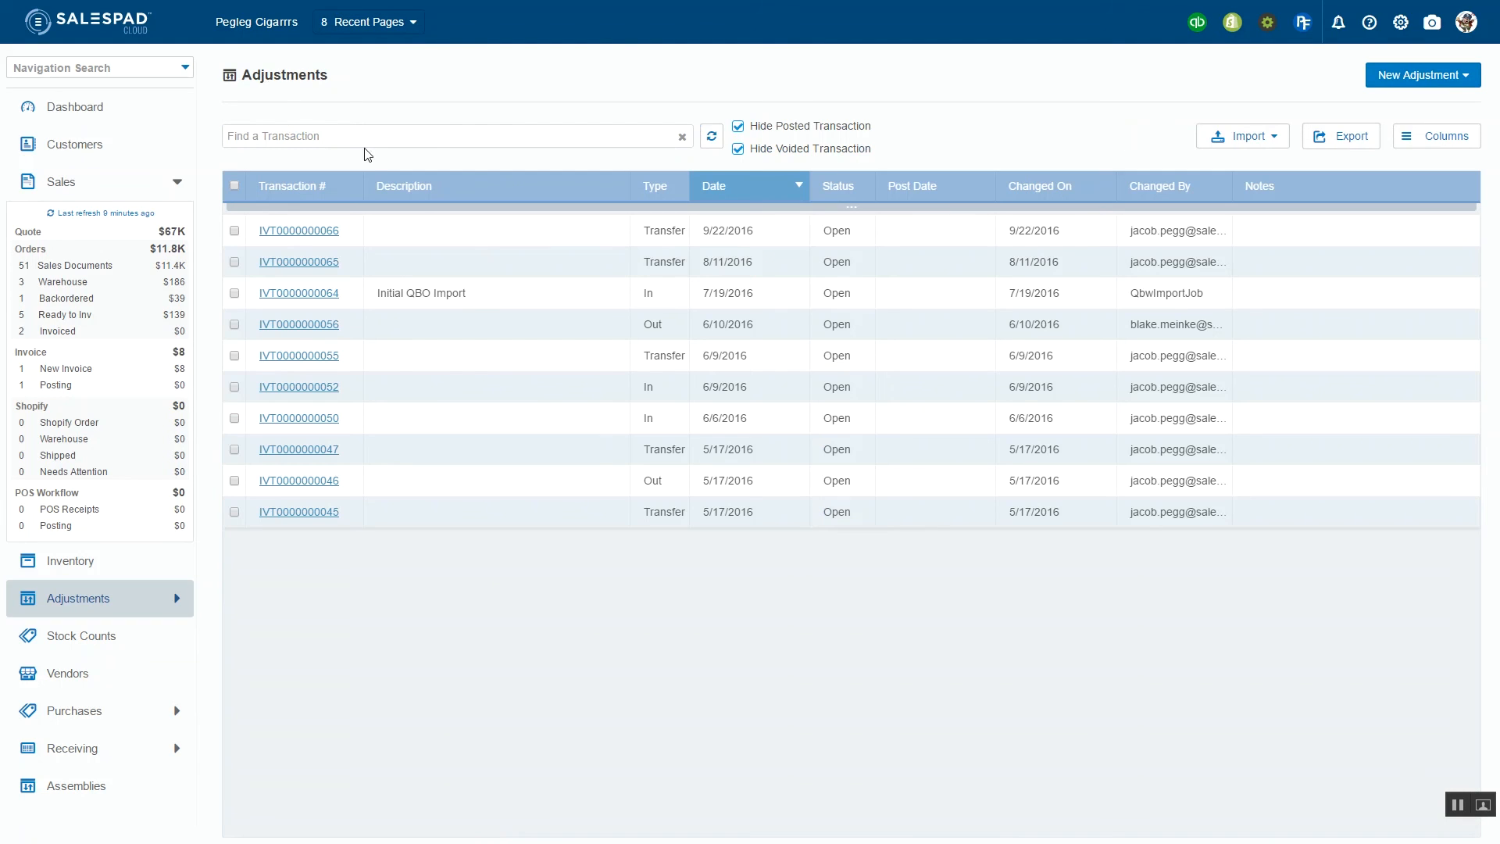
pyautogui.click(738, 126)
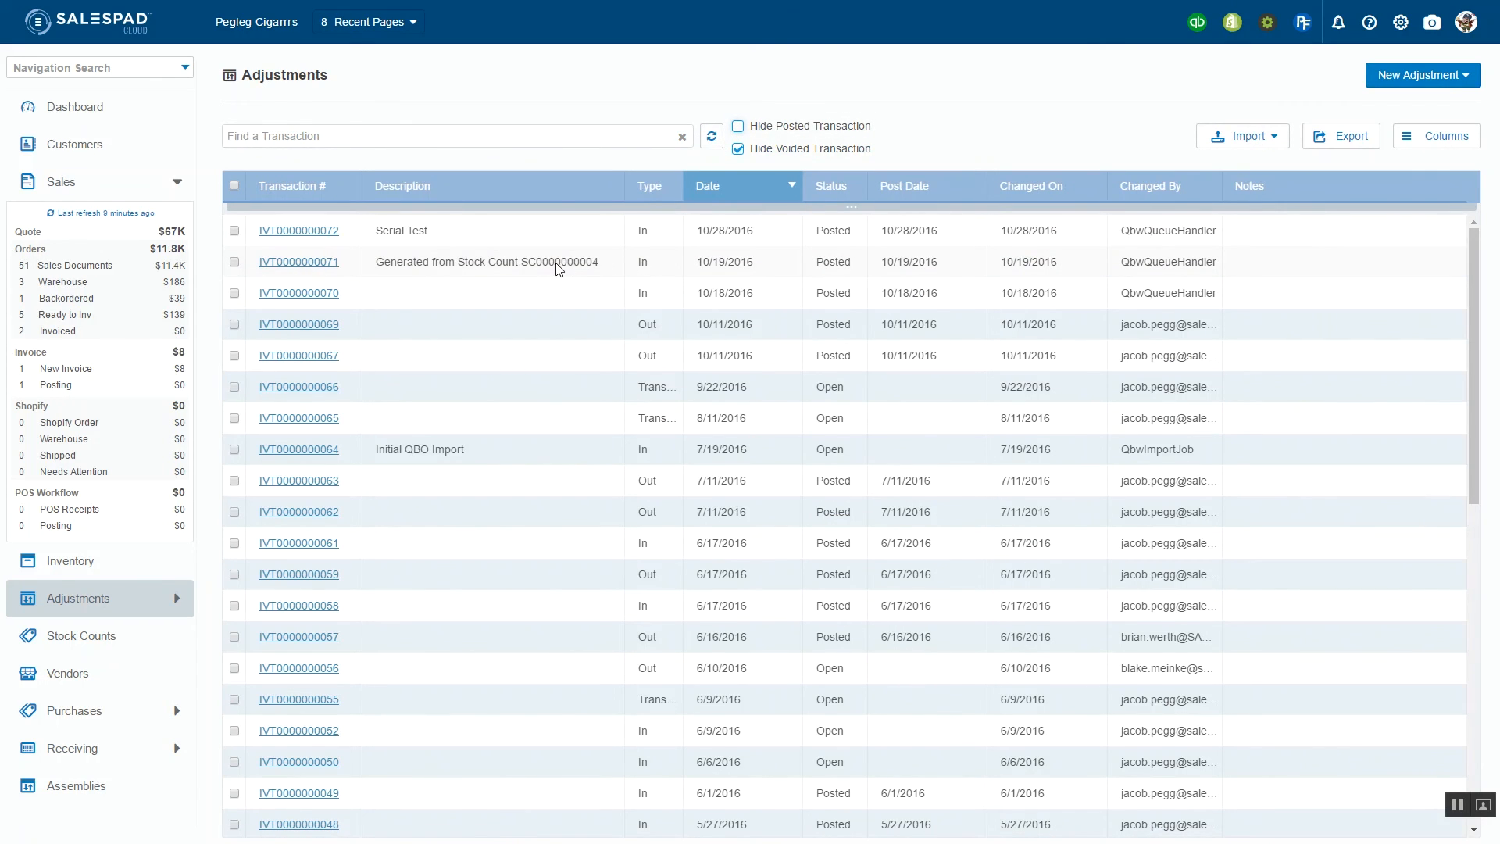
pyautogui.click(323, 266)
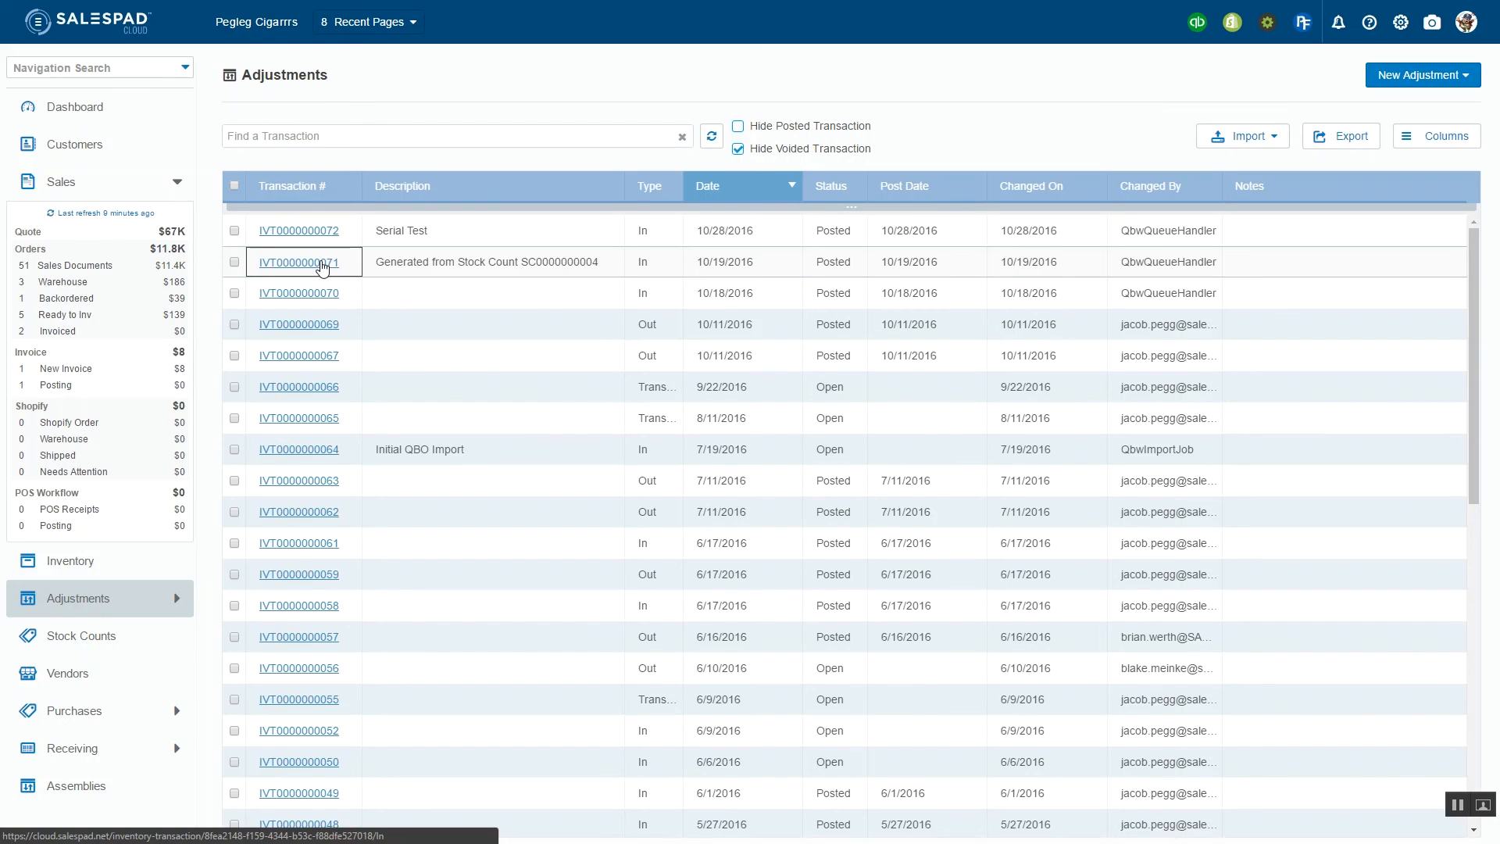